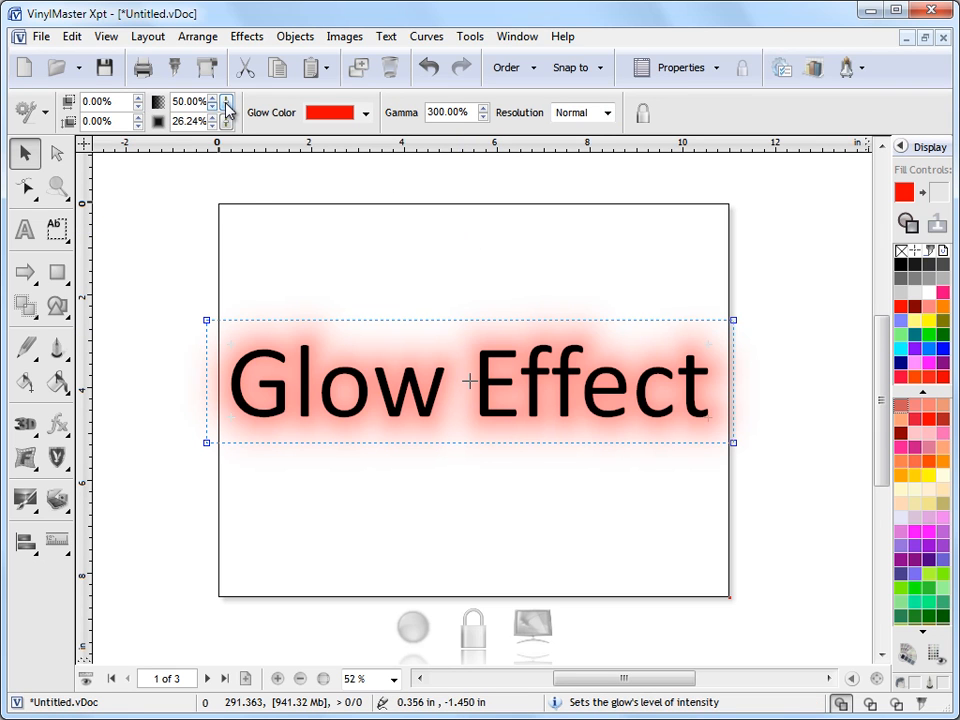
Try stronger and weaker settings for the text's glow, ending with intensity at 55% and blur at 11.24%.
drag(227, 106, 258, 72)
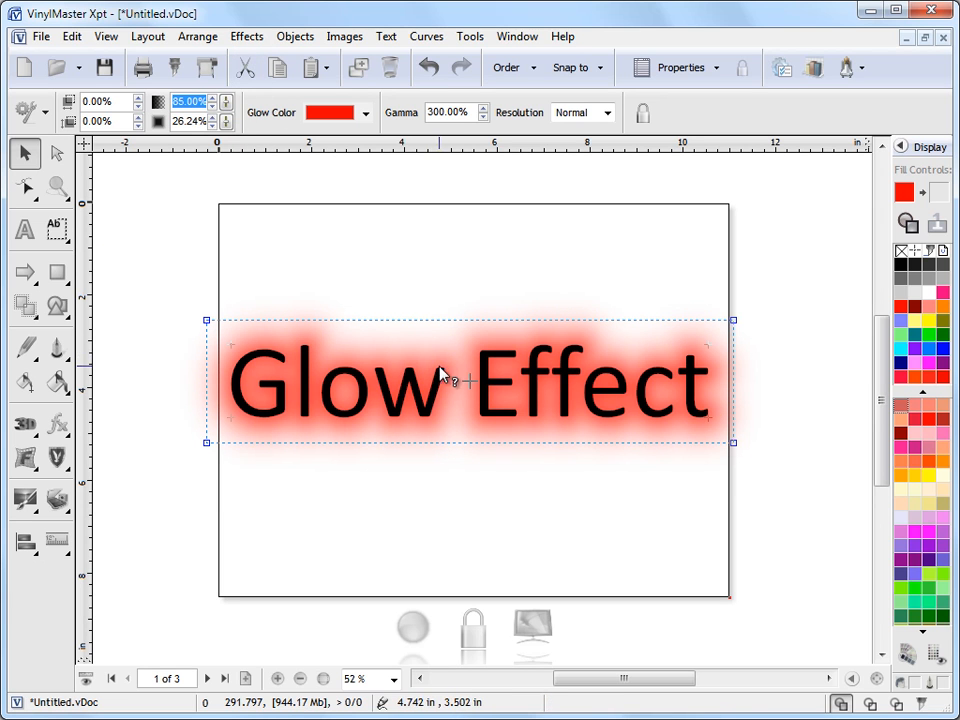
drag(226, 102, 250, 193)
drag(226, 102, 242, 71)
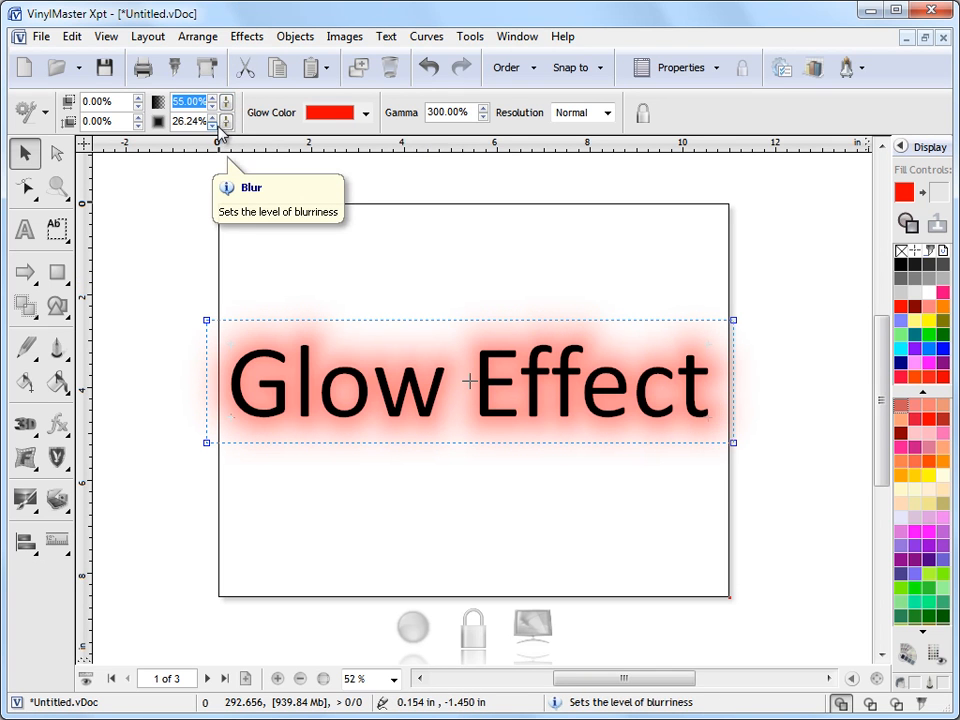
drag(226, 121, 258, 77)
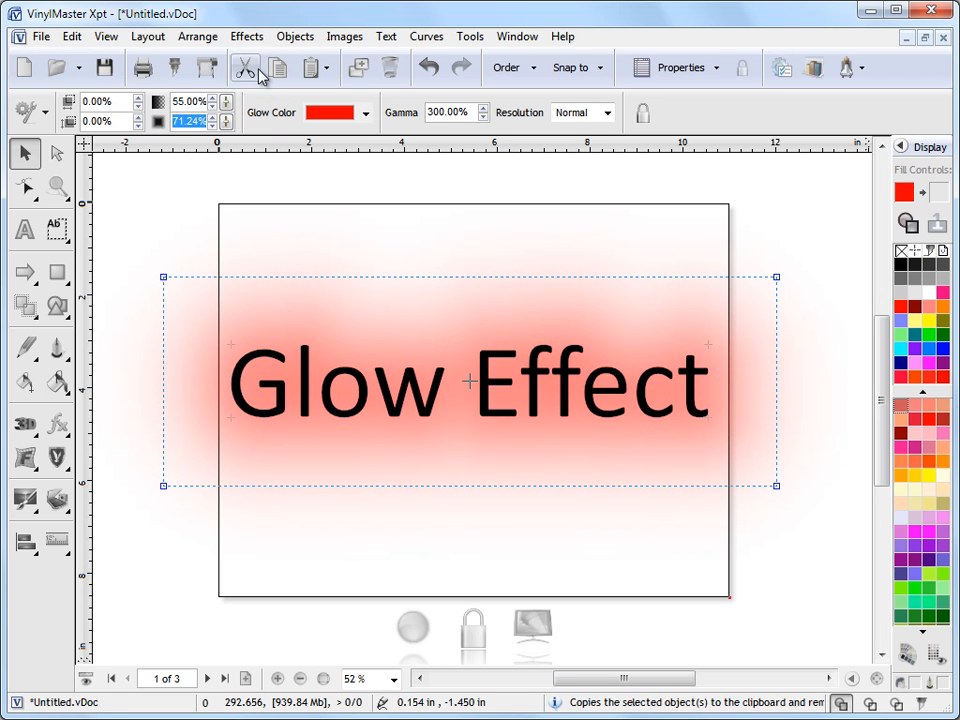
drag(227, 121, 246, 193)
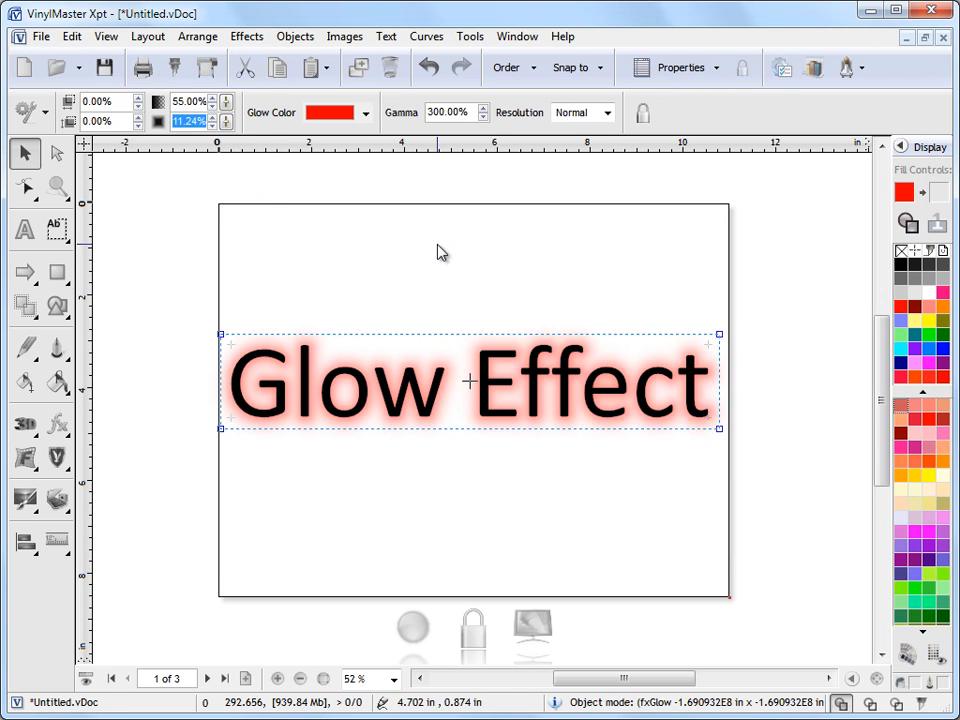
Try cyan and yellow as the glow colour of the text, and settle on blue.
click(362, 115)
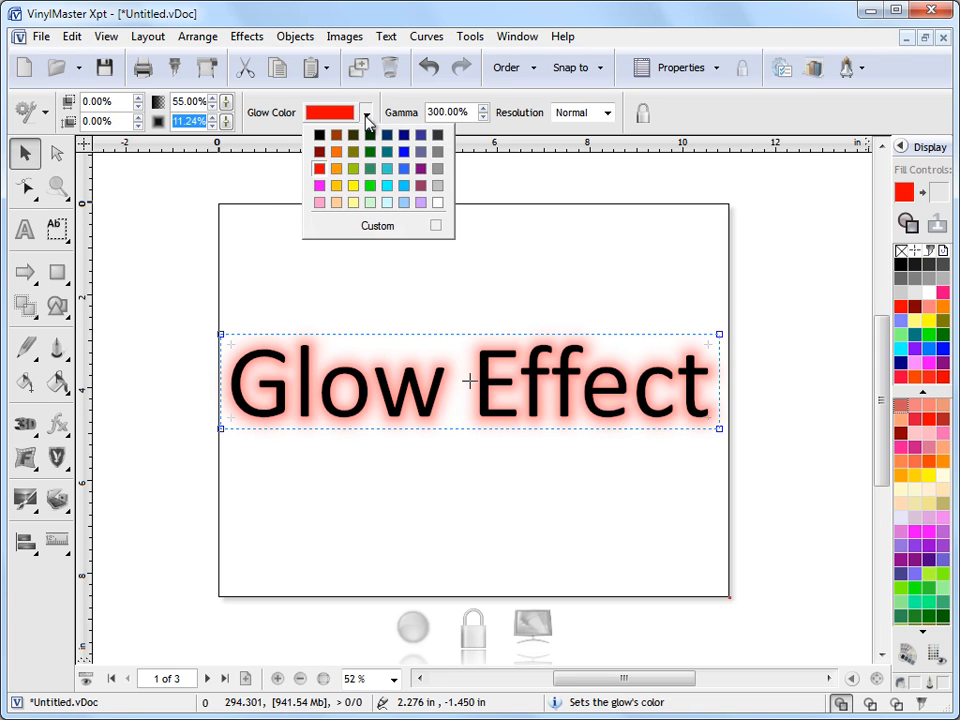
click(386, 186)
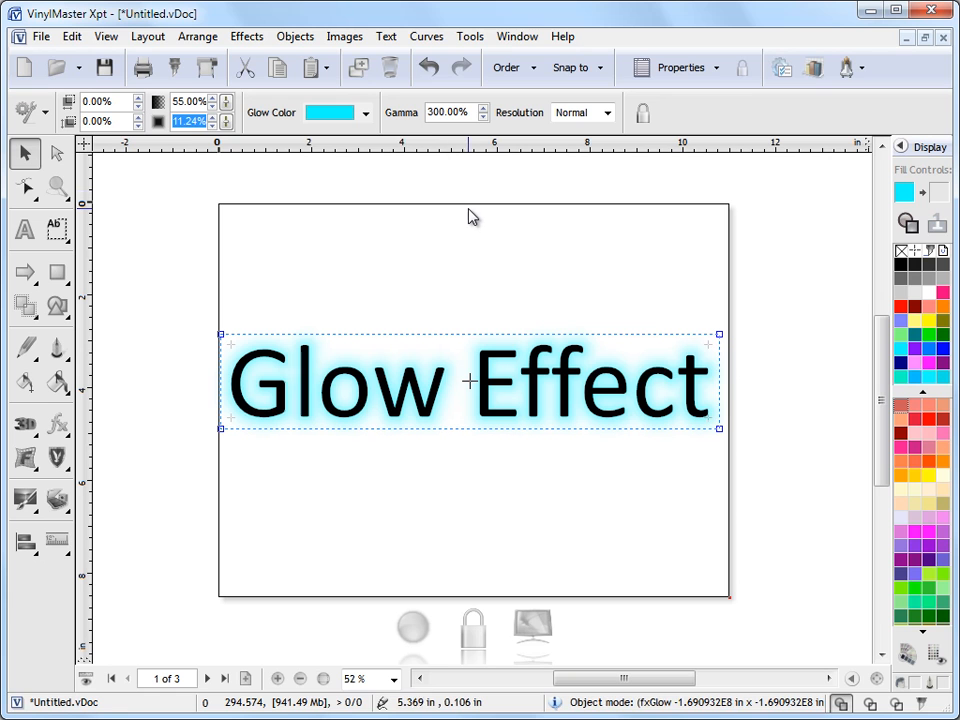
click(365, 114)
click(353, 186)
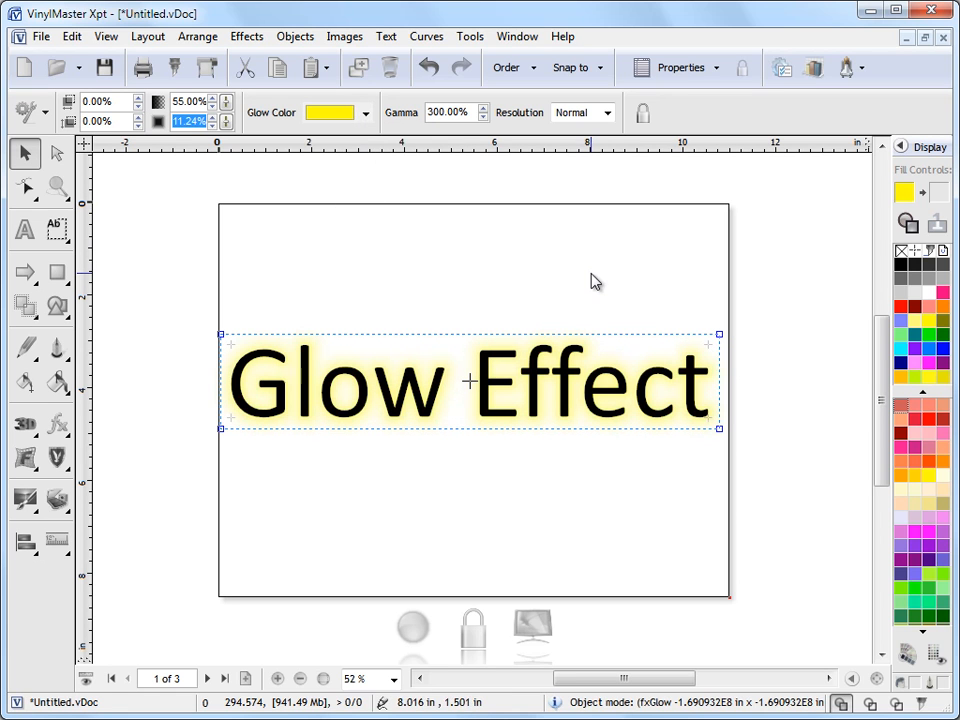
click(366, 115)
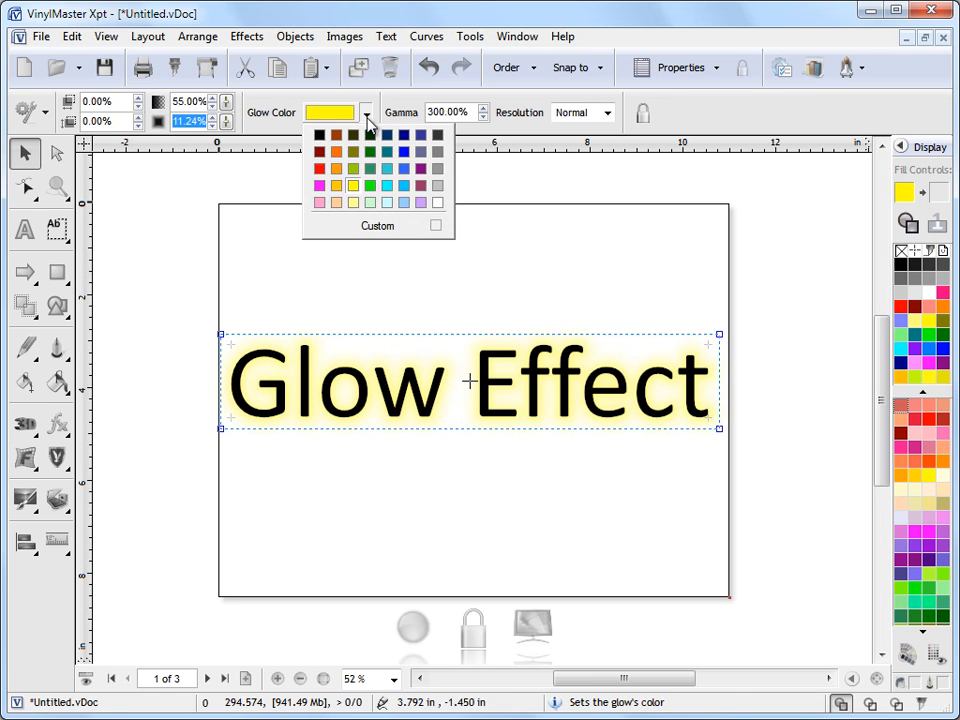
click(404, 152)
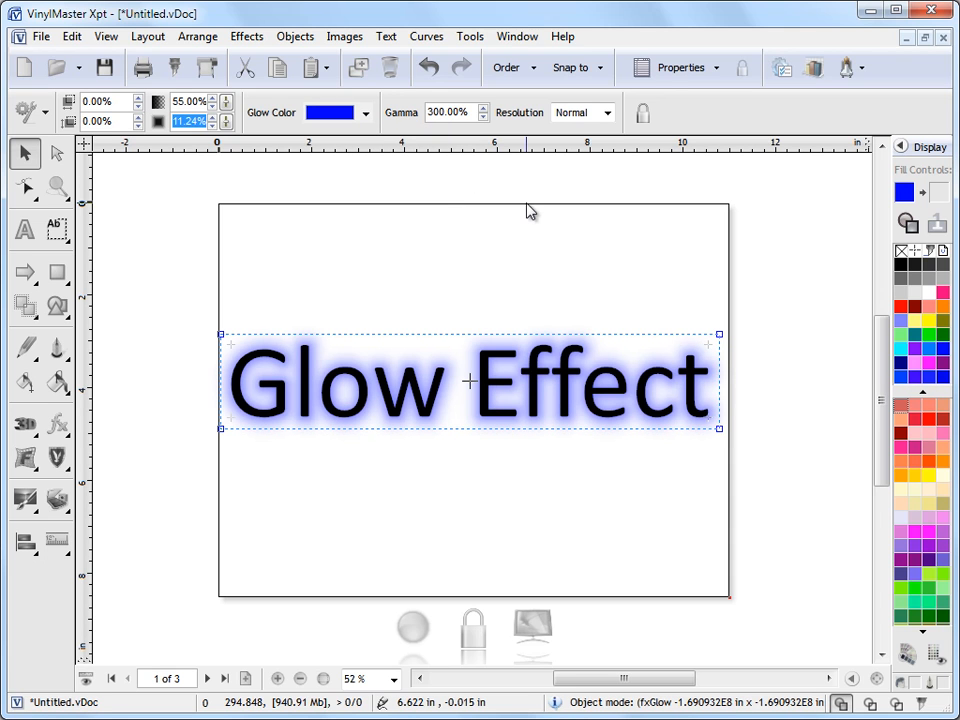
Select the source text "Glow Effect", try a light blue fill, and settle on yellow.
click(296, 260)
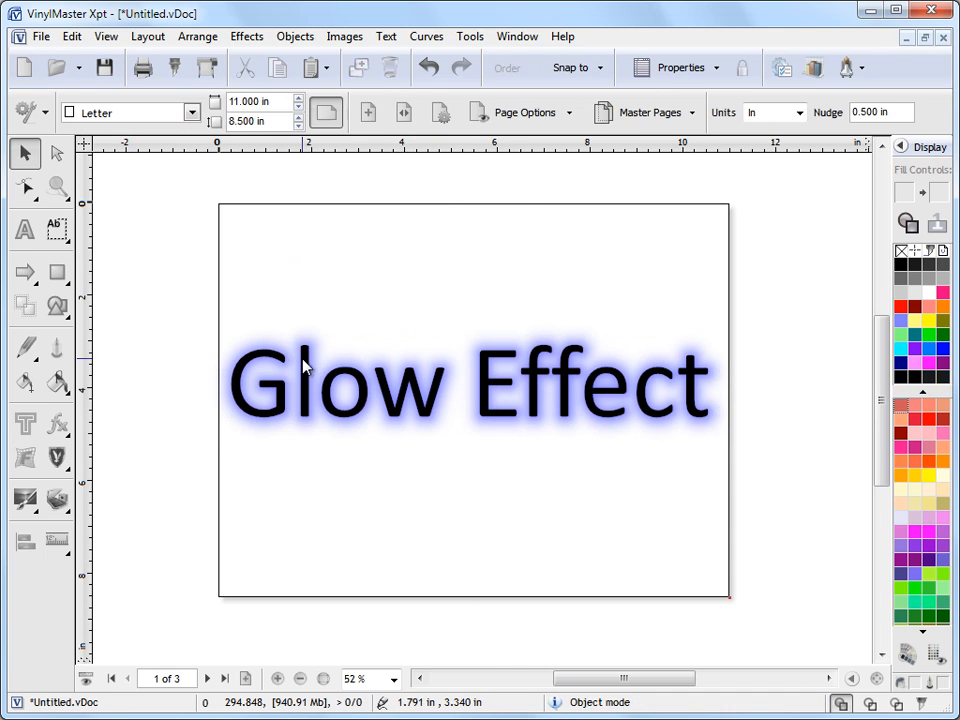
click(305, 362)
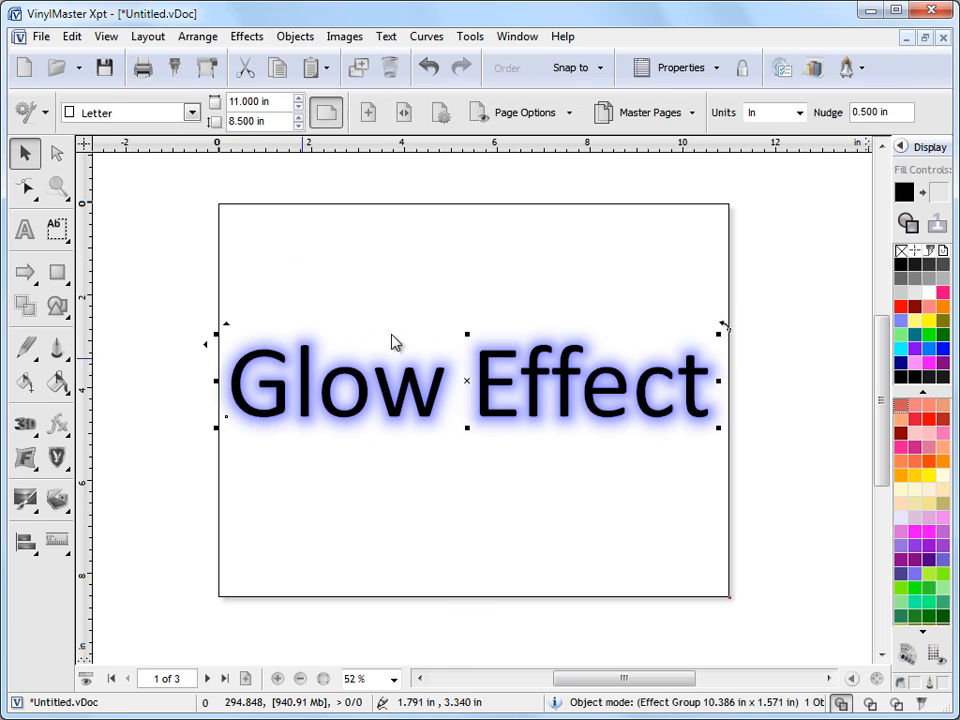
click(902, 320)
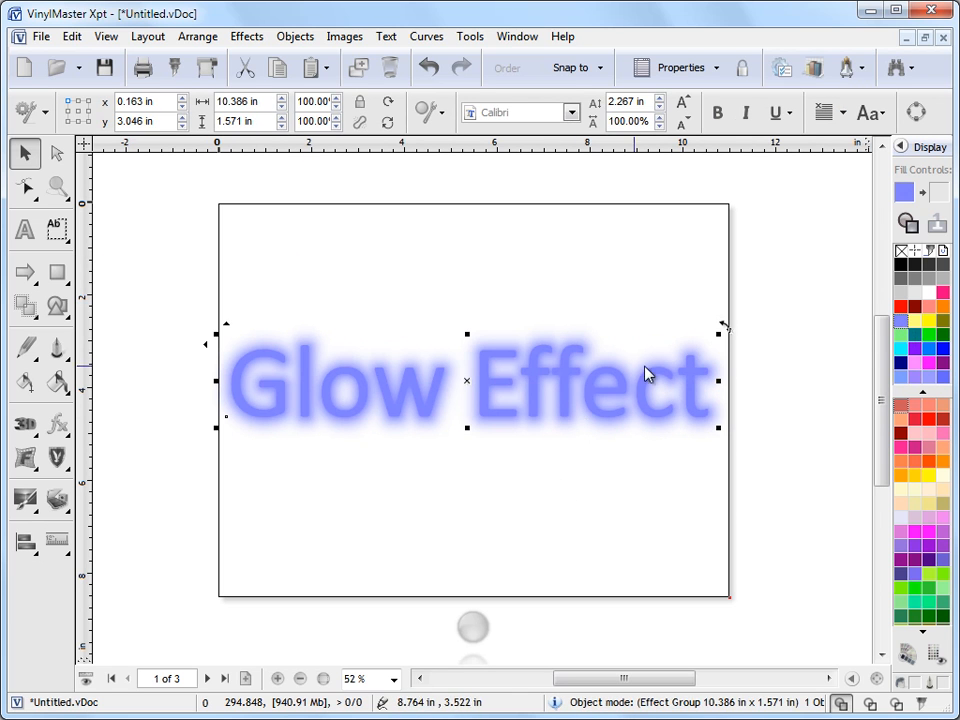
click(915, 320)
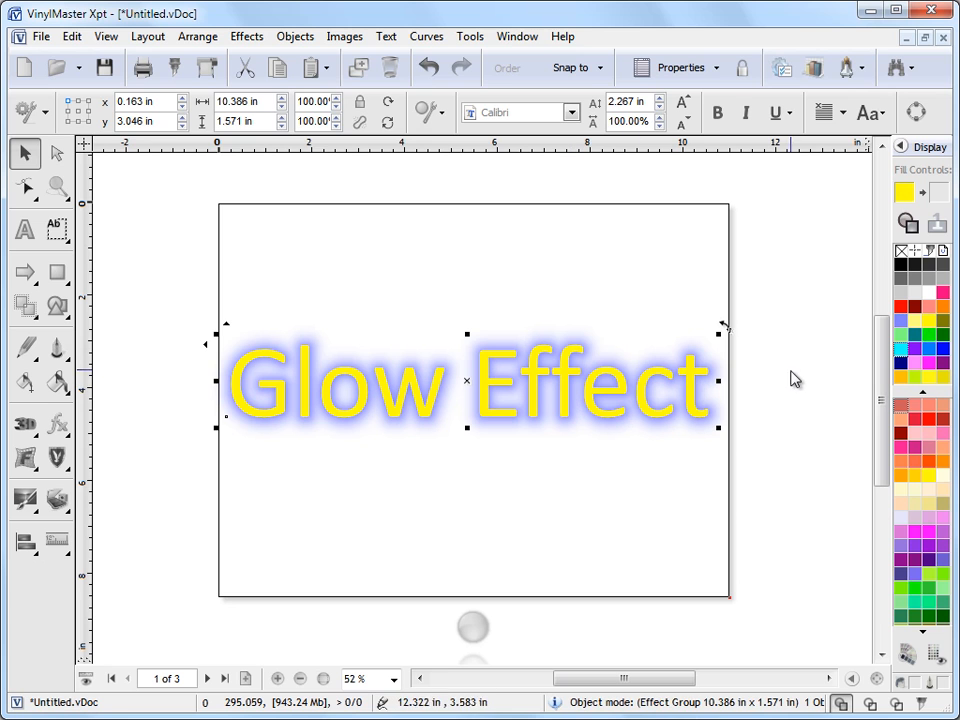
Outline the yellow text in red after trying black, and set its pen width to Medium Lt.
right_click(898, 266)
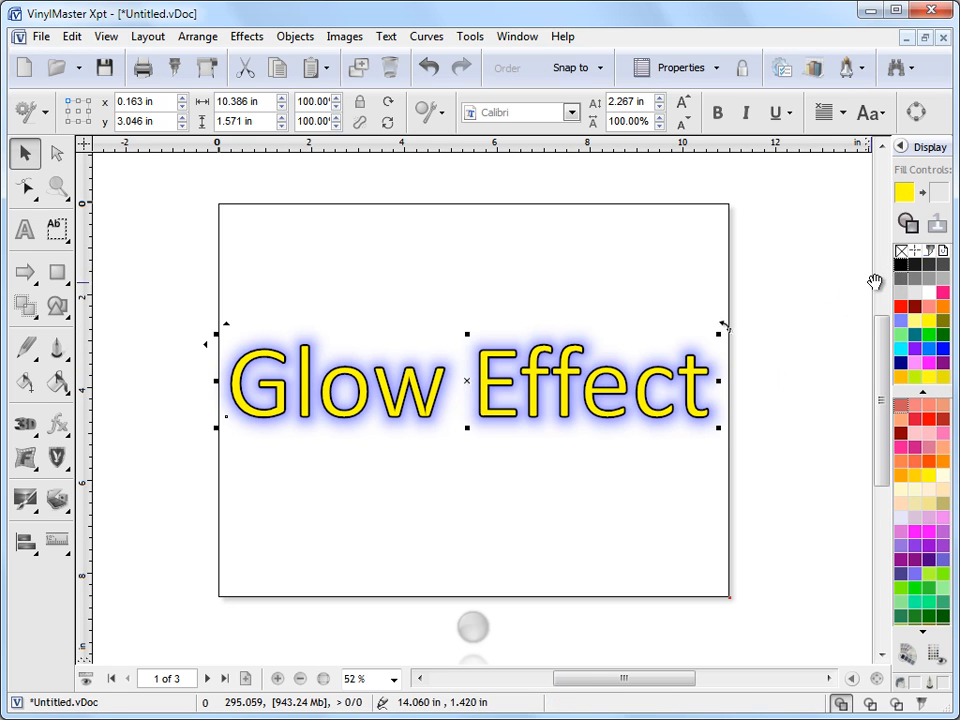
right_click(901, 306)
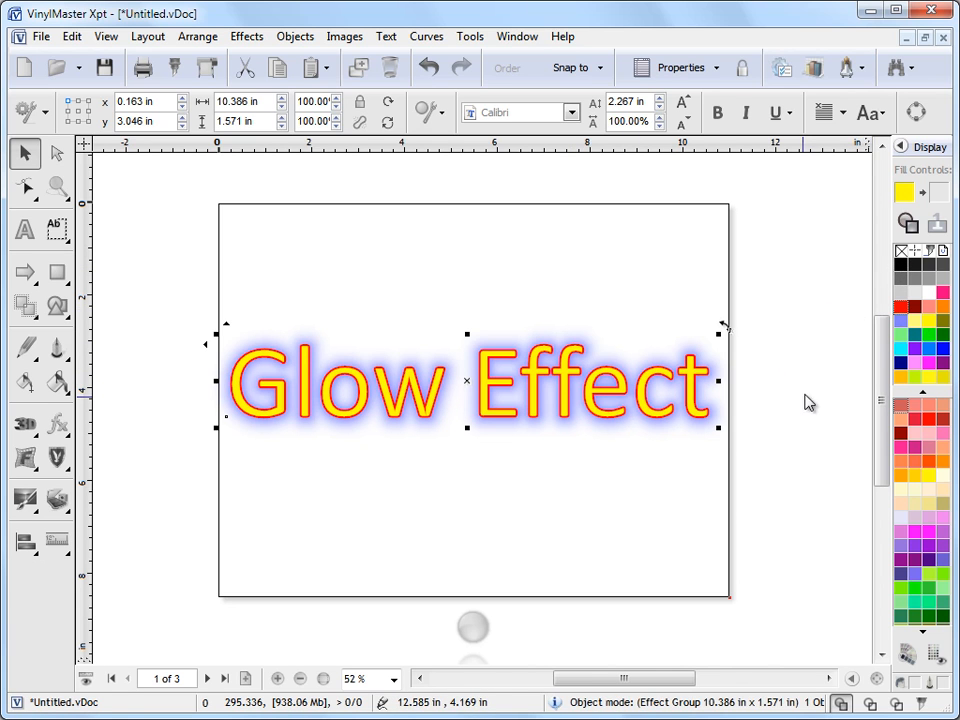
click(56, 346)
click(128, 354)
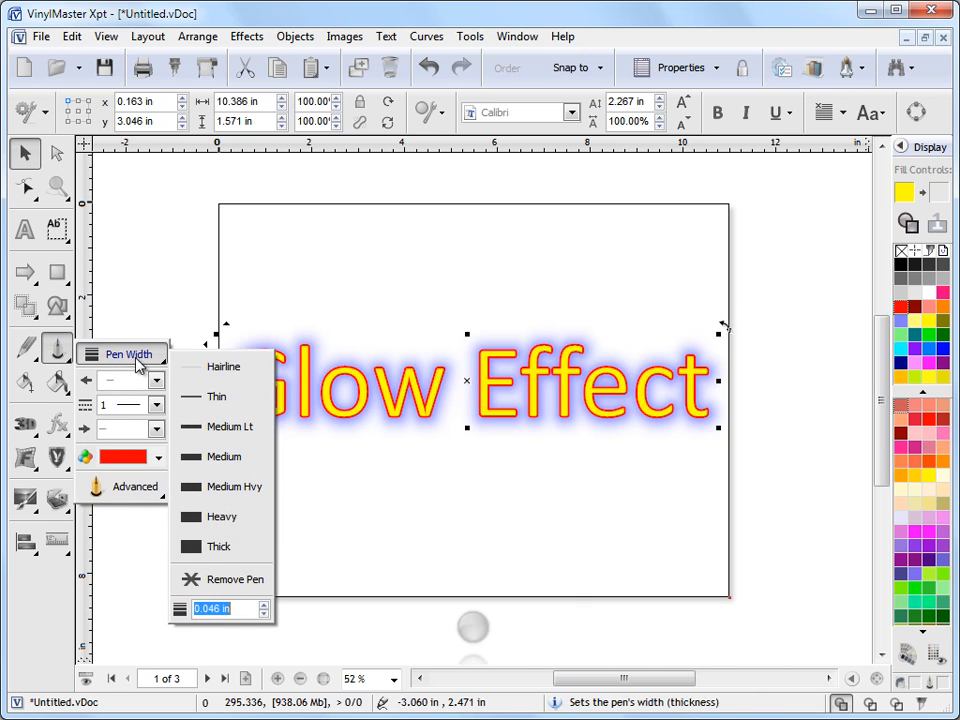
click(230, 427)
click(399, 285)
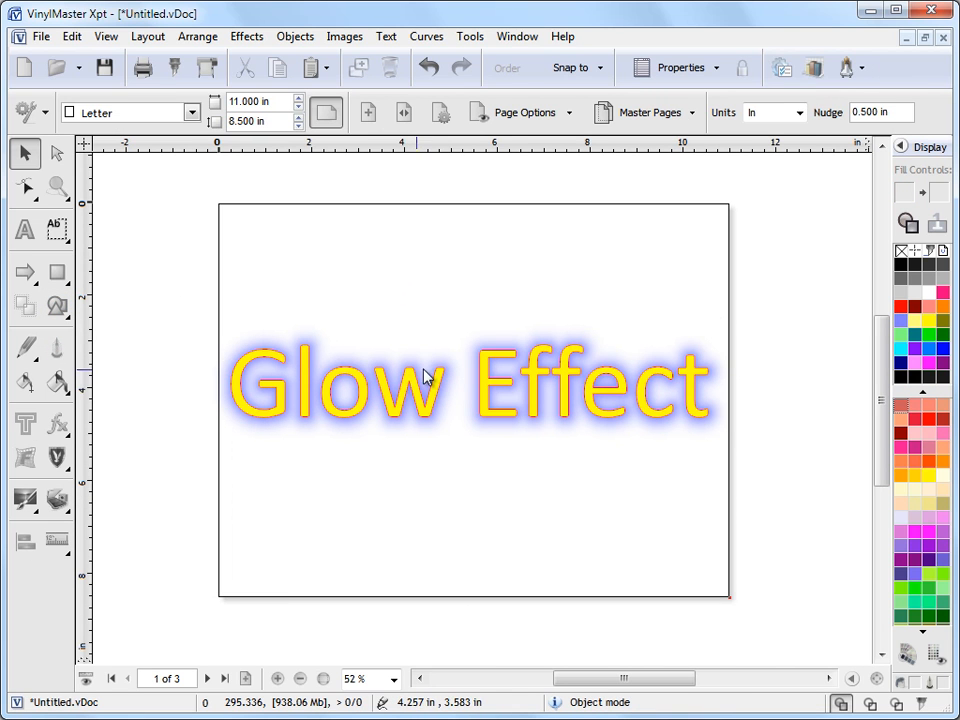
Select the glow behind the text and change its colour to red.
click(588, 362)
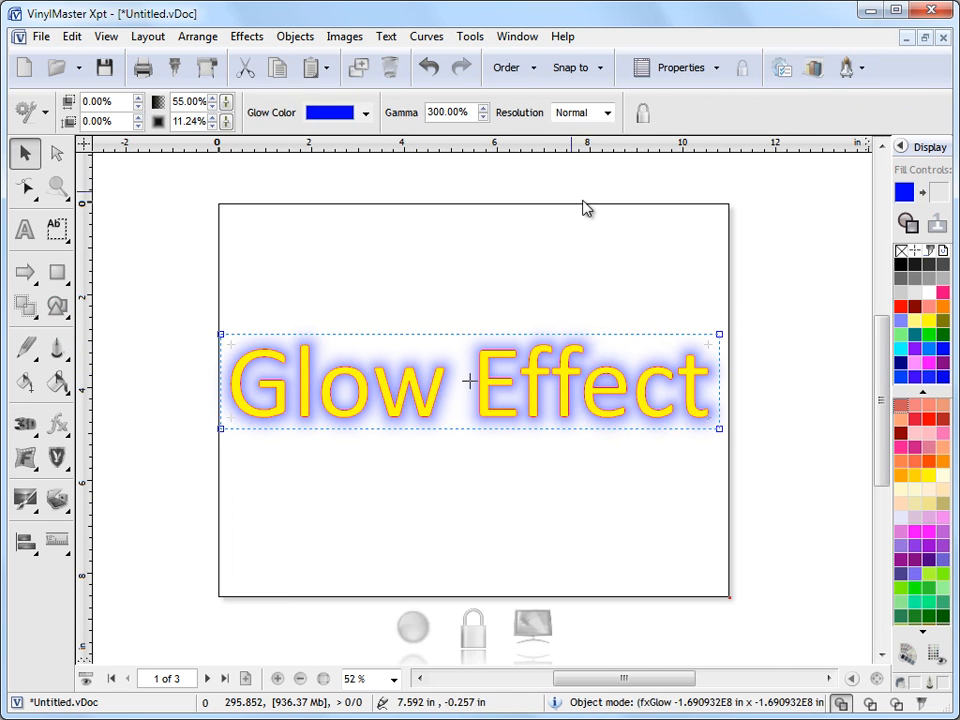
click(366, 113)
click(319, 169)
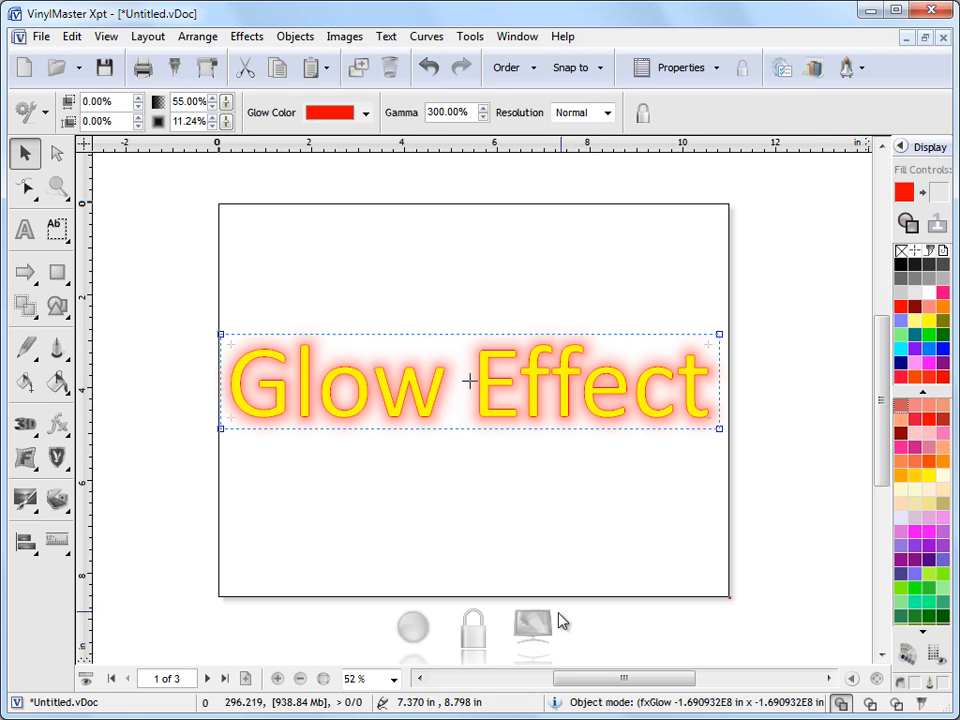
Toggle the effects display off and back on, and reselect the glow using the source text's on-canvas effect control.
click(537, 627)
click(537, 627)
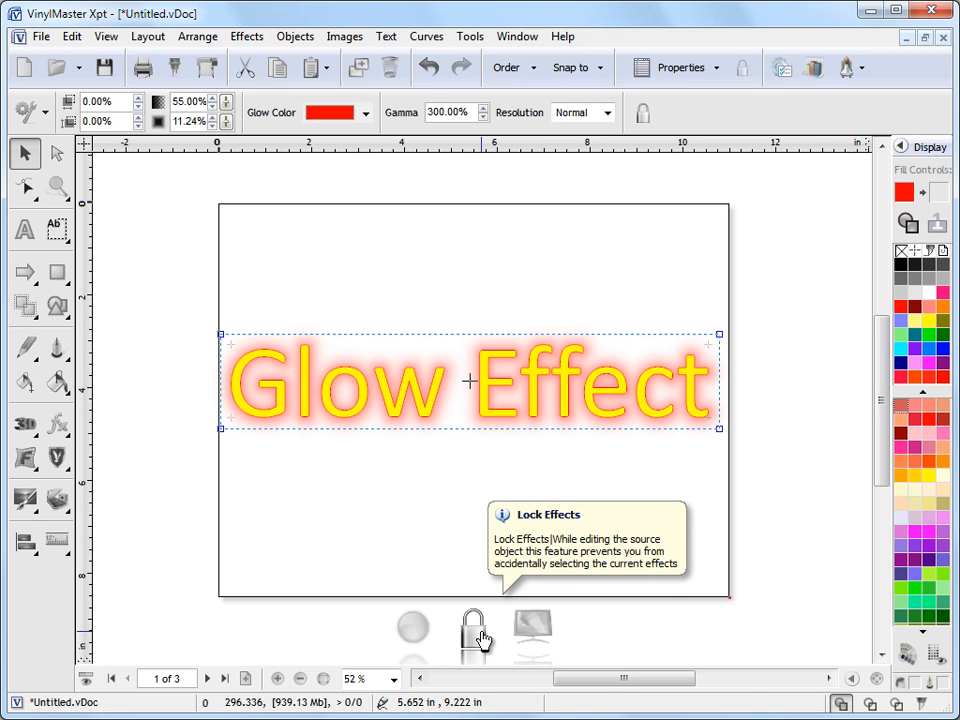
click(430, 529)
click(421, 410)
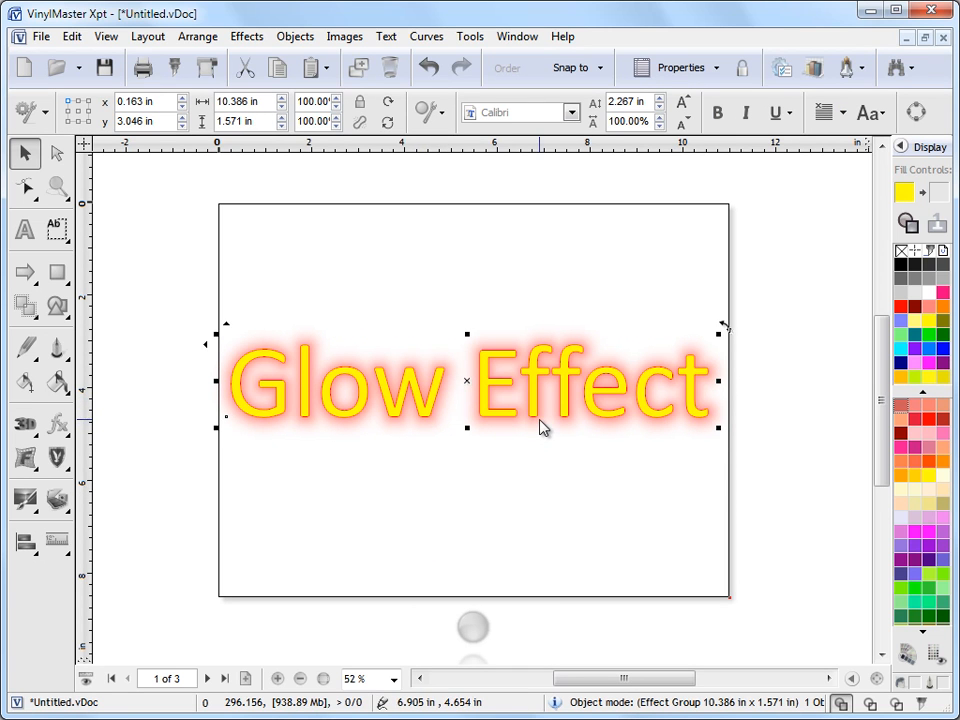
click(476, 632)
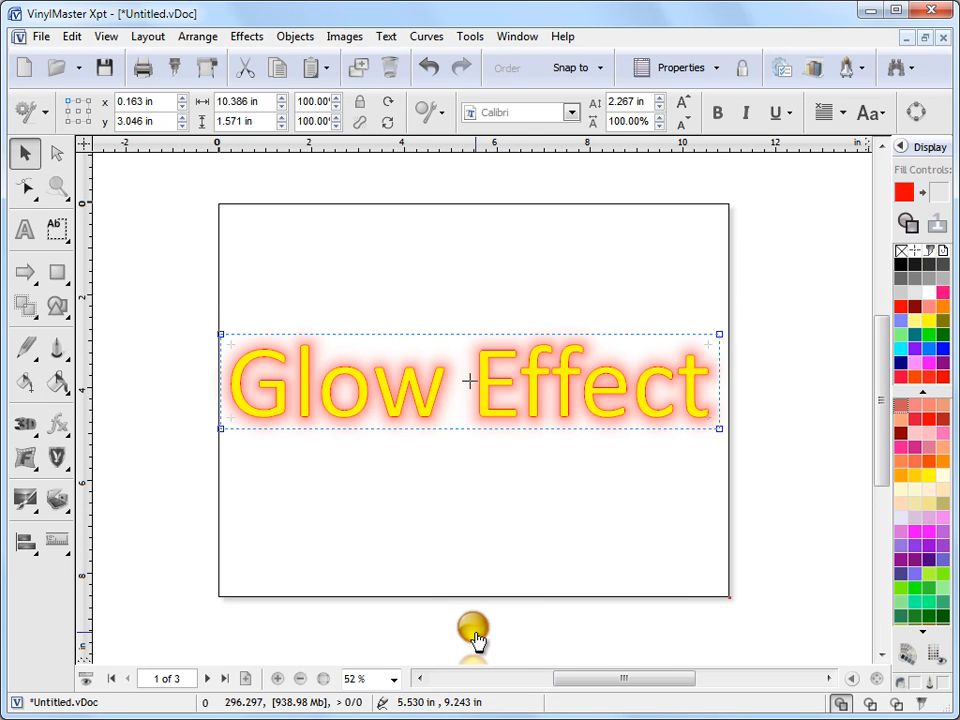
Reselect the source text and open its glow for editing through the special effects tools.
click(436, 501)
click(395, 405)
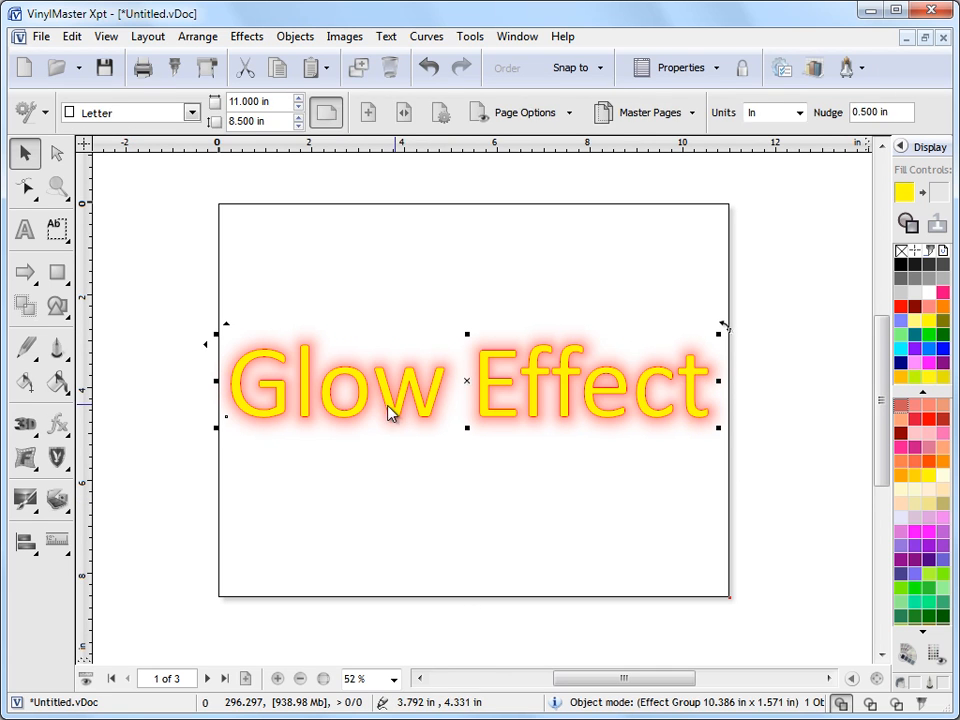
click(64, 430)
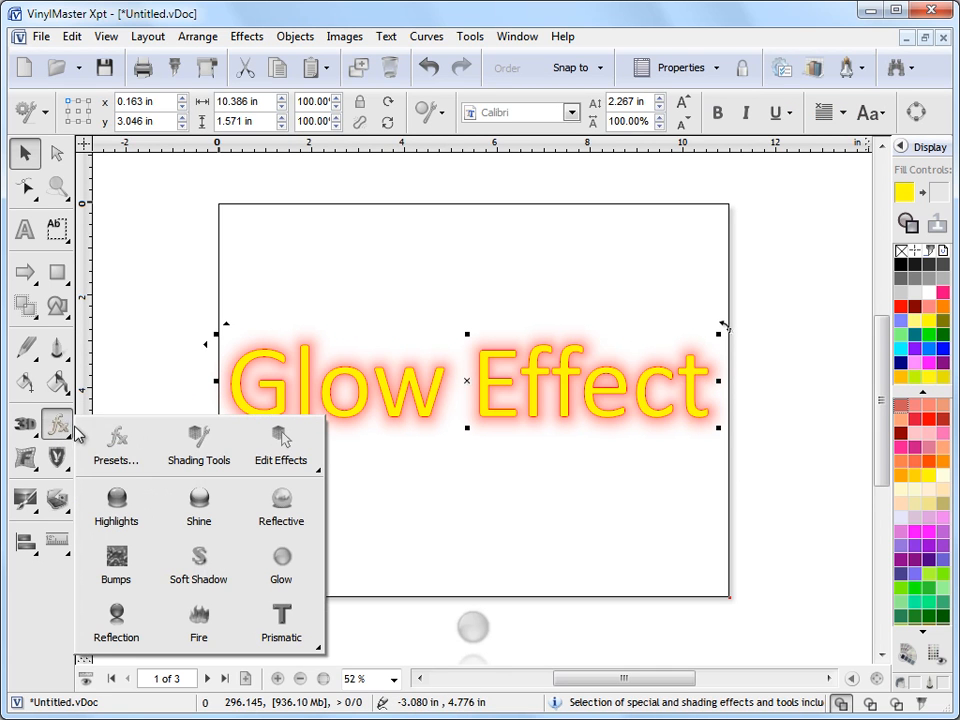
mouse_move(300, 462)
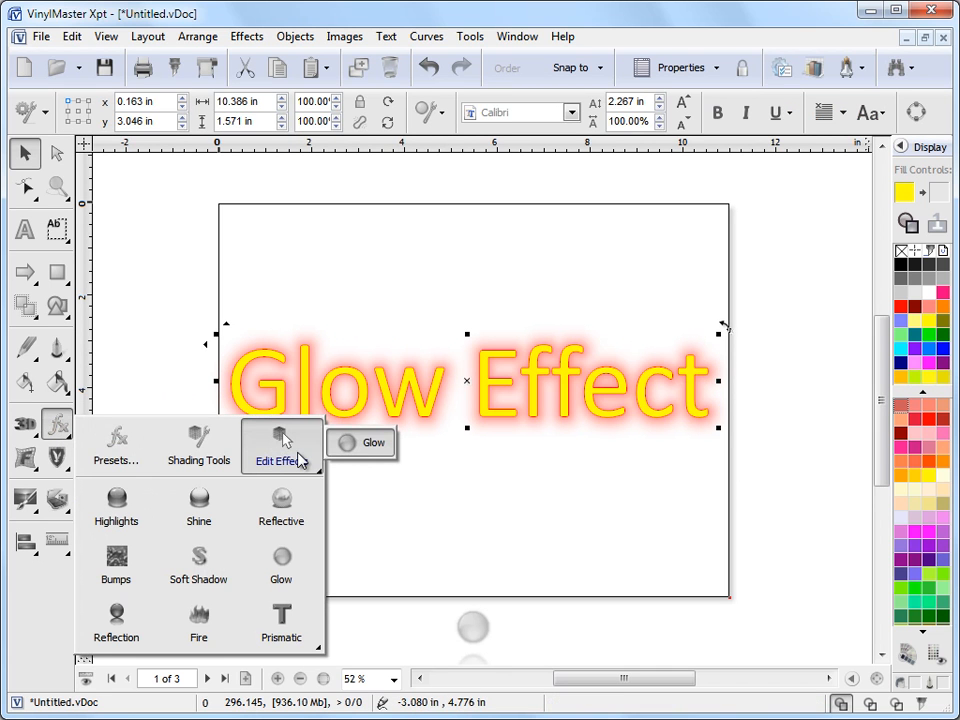
click(372, 447)
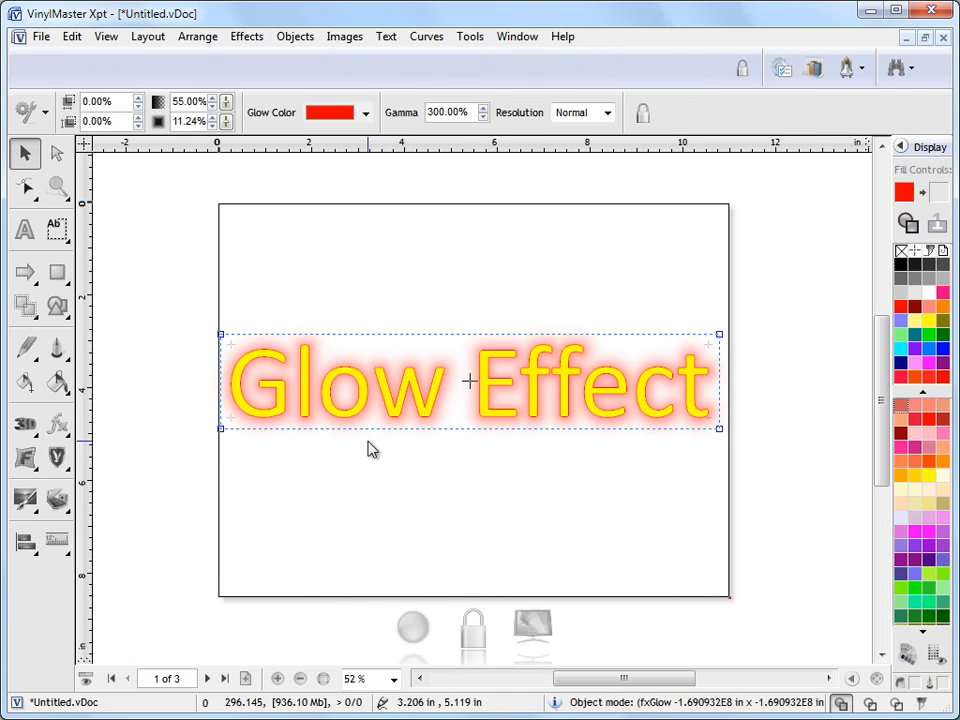
Open the source text's glow with the Edit Effect(s) command and enlarge its blur on the page to about 24%.
click(435, 490)
click(429, 422)
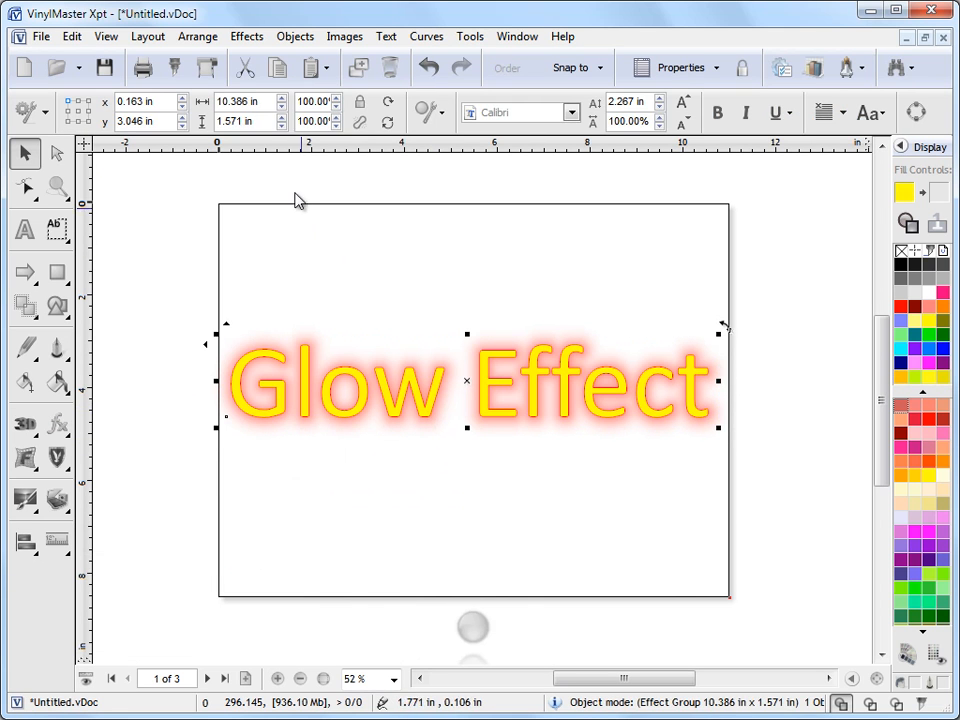
click(255, 38)
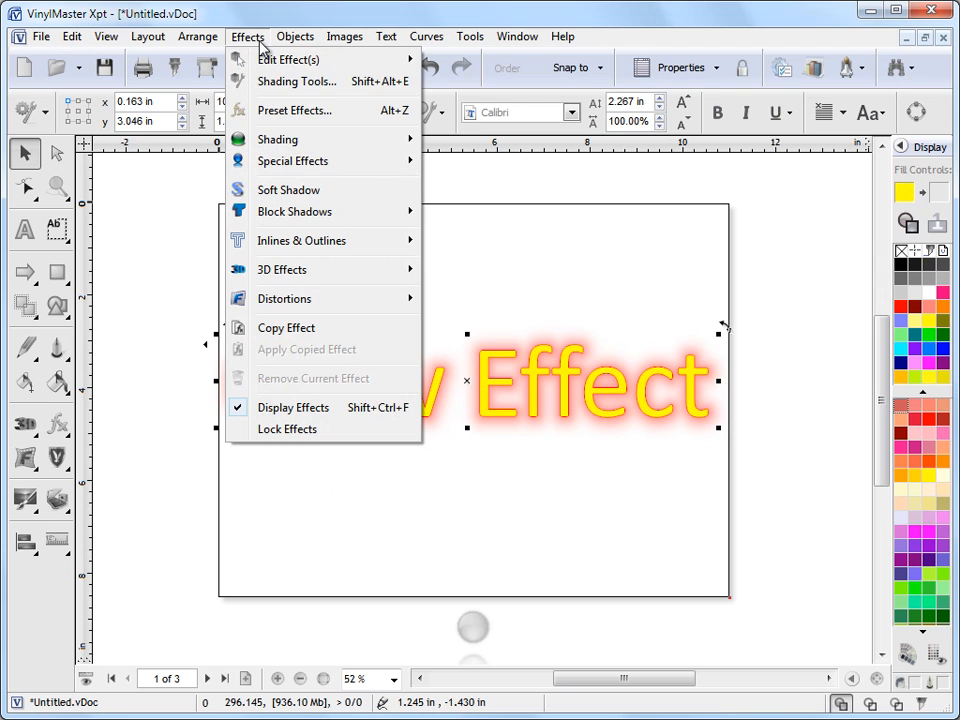
mouse_move(322, 62)
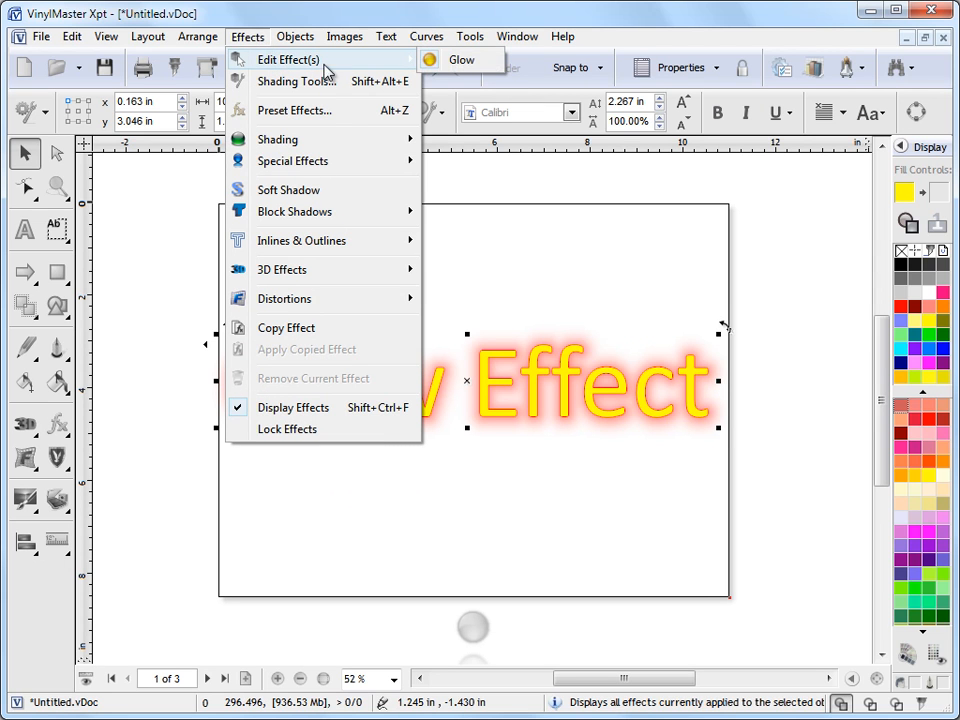
click(461, 62)
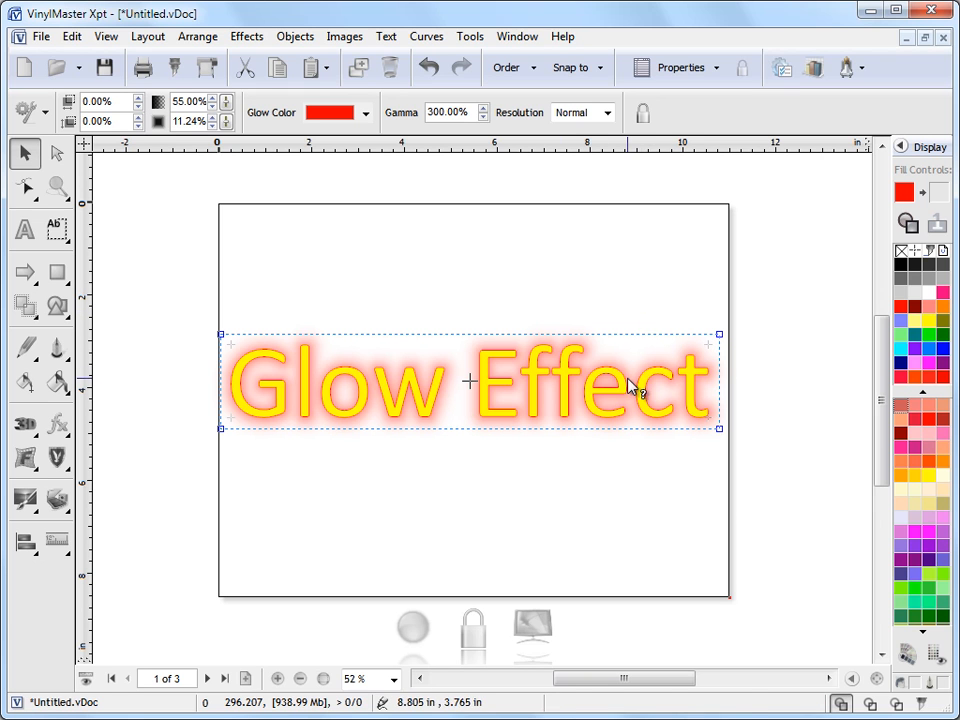
drag(719, 427, 731, 442)
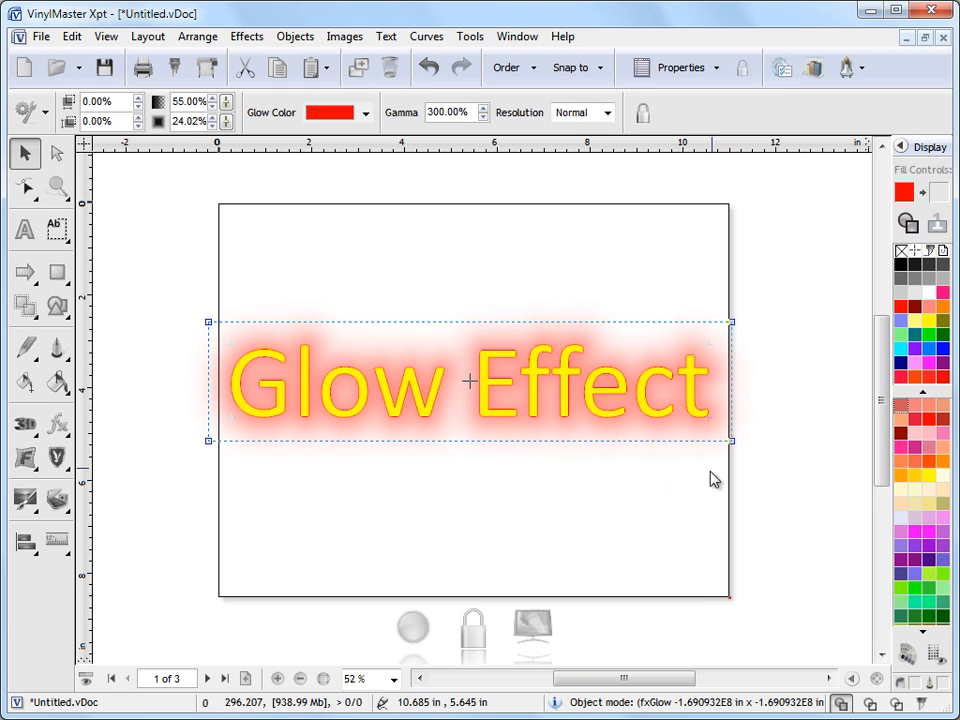
click(558, 266)
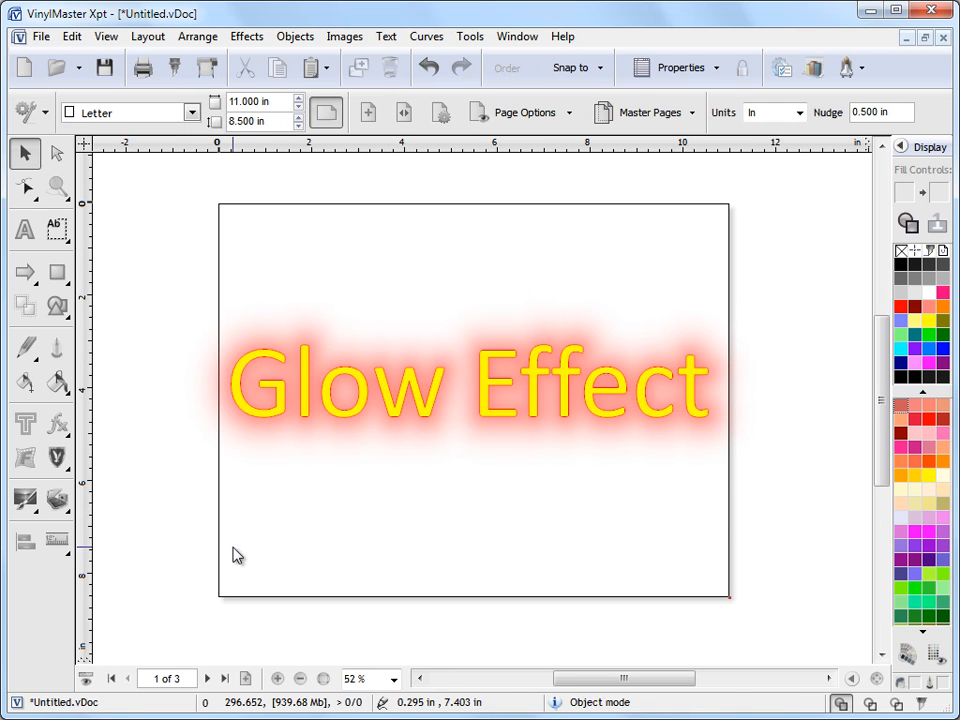
On page 2, move the black rectangle straight up over the HOT text and select the text hidden behind it.
click(207, 678)
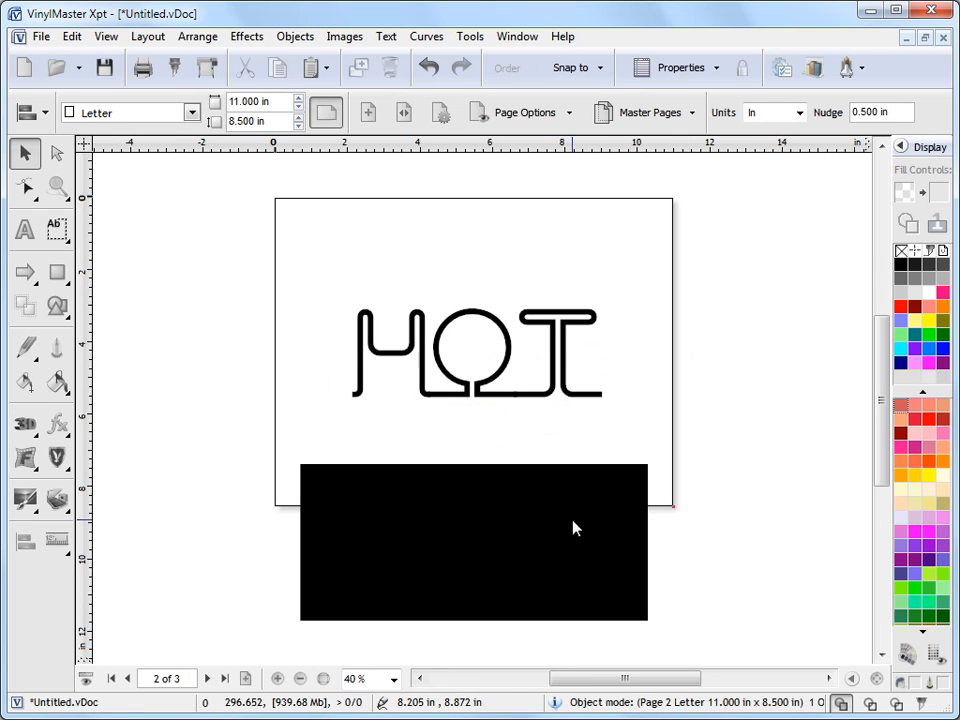
click(640, 481)
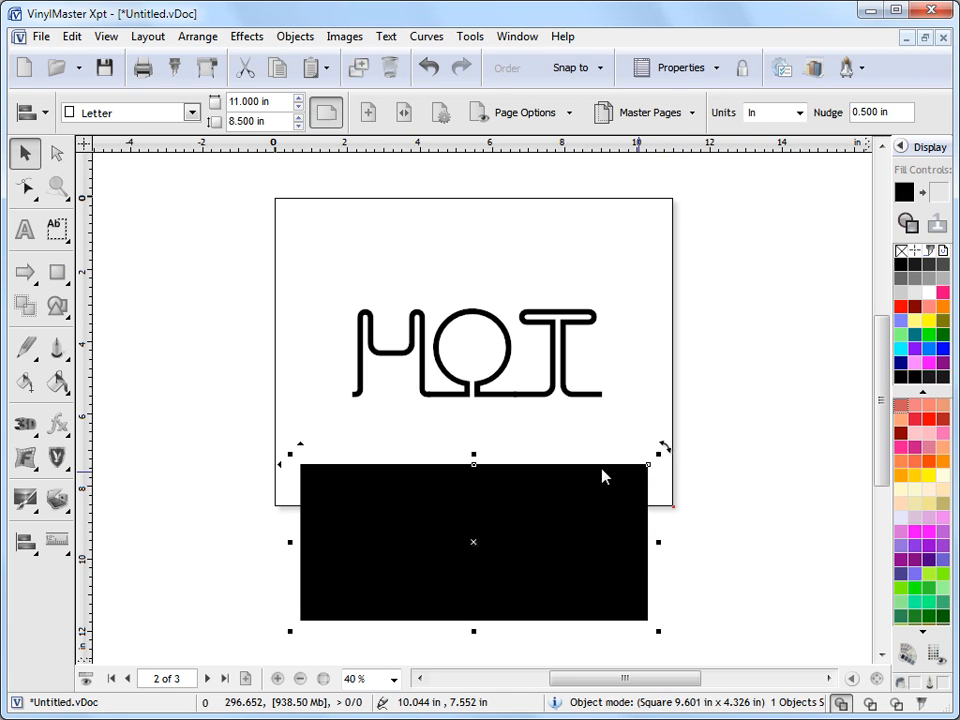
drag(303, 440, 306, 250)
alt+click(499, 369)
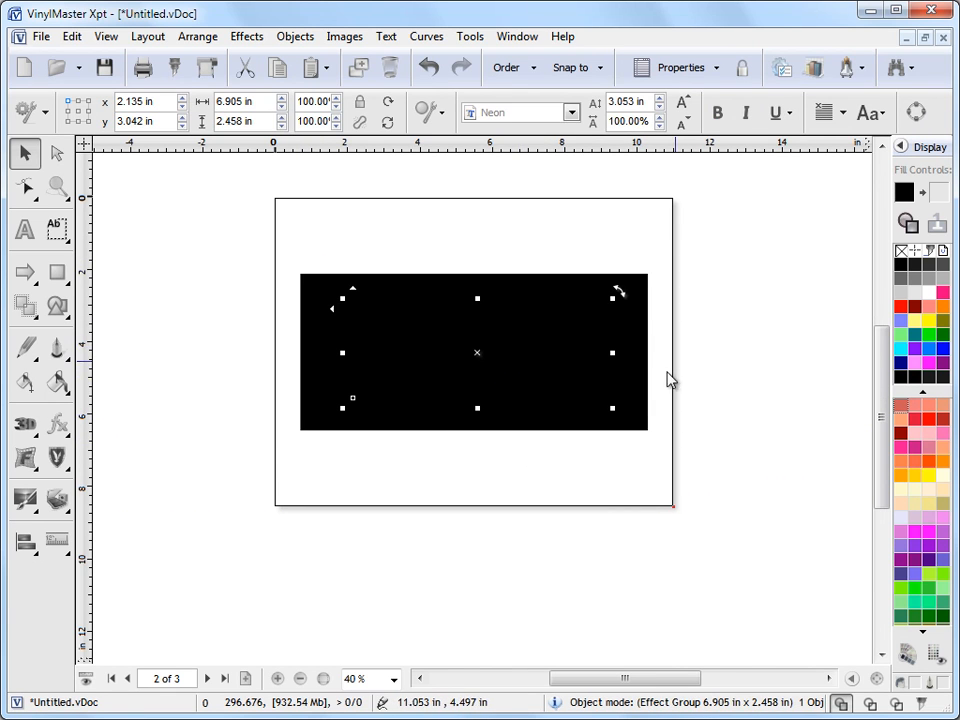
Fill the selected HOT text with yellow and apply the Glow effect to it.
click(915, 322)
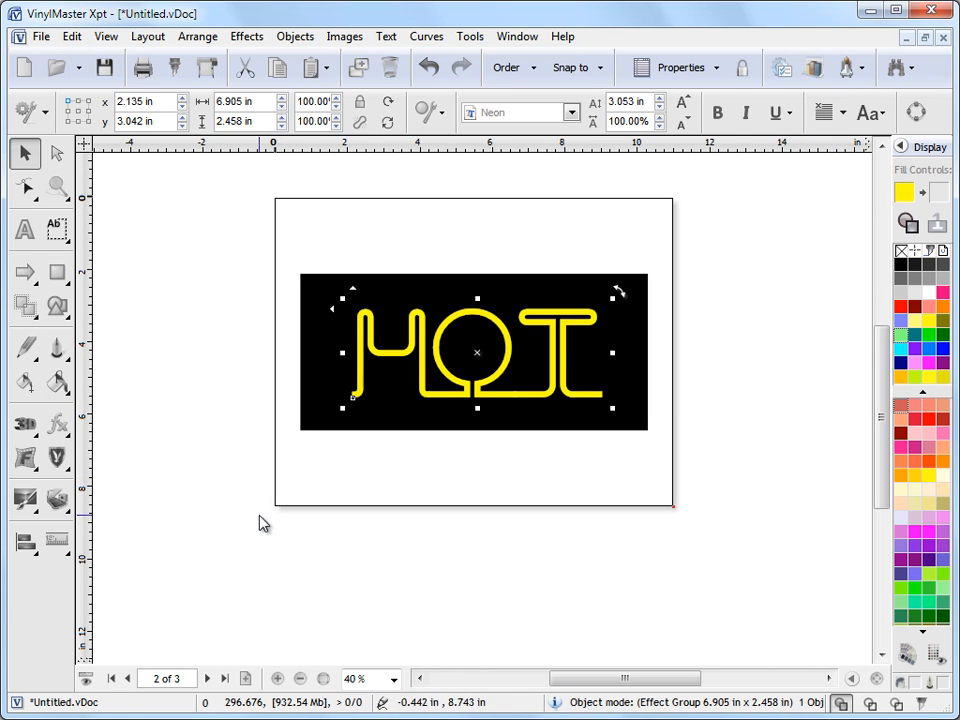
click(63, 429)
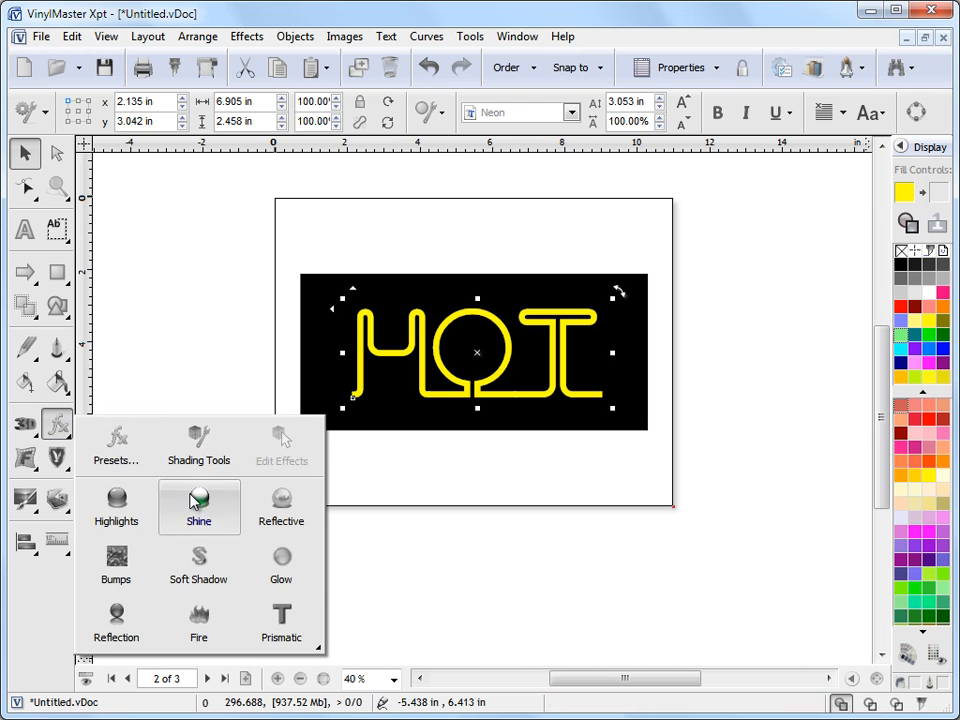
click(281, 559)
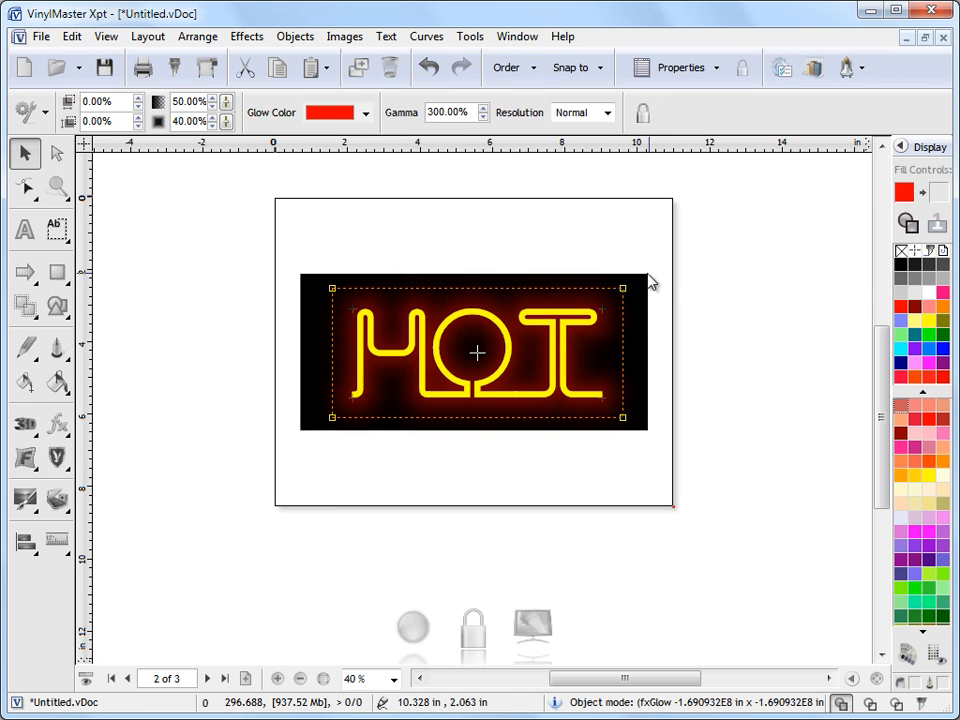
Raise the HOT glow's intensity to 100% and adjust its blur to 33.9%, then deselect it.
drag(621, 287, 631, 283)
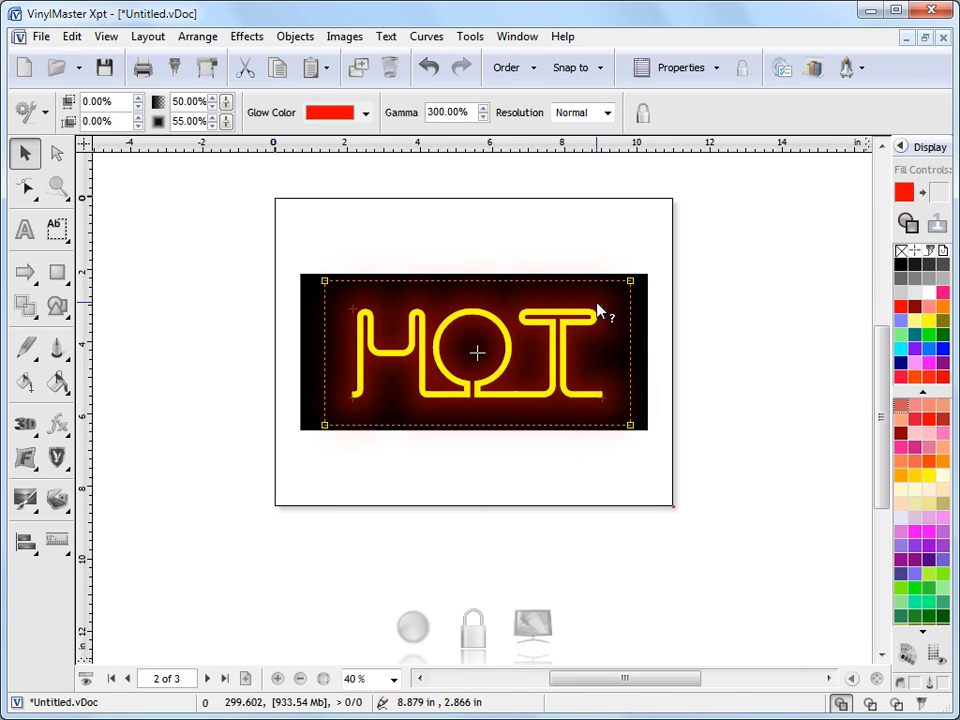
drag(228, 104, 245, 72)
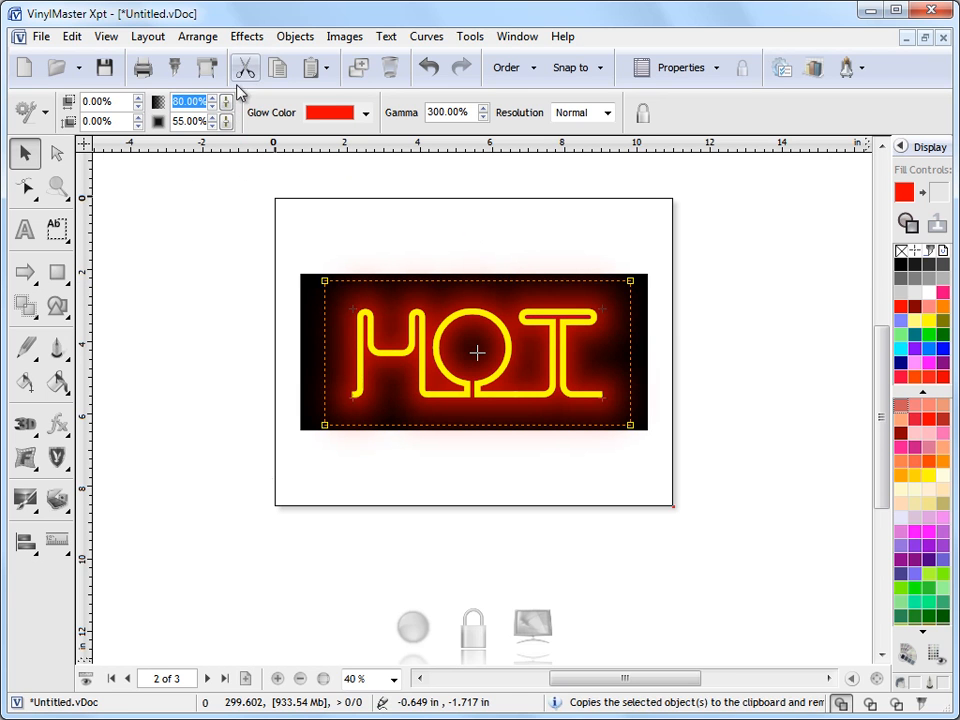
click(57, 186)
drag(238, 240, 709, 454)
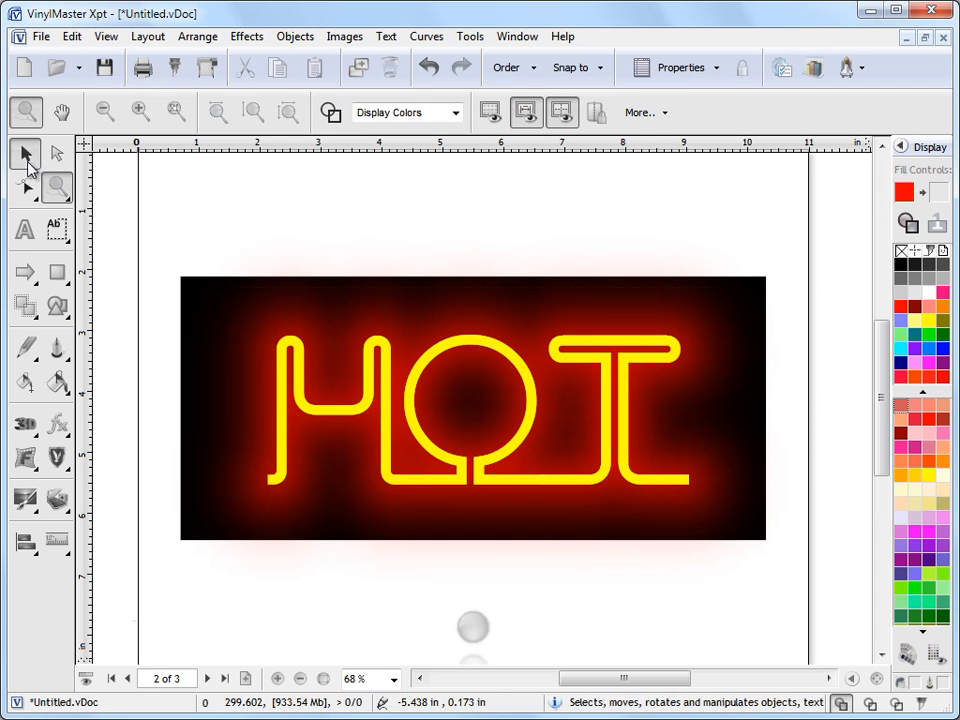
click(25, 153)
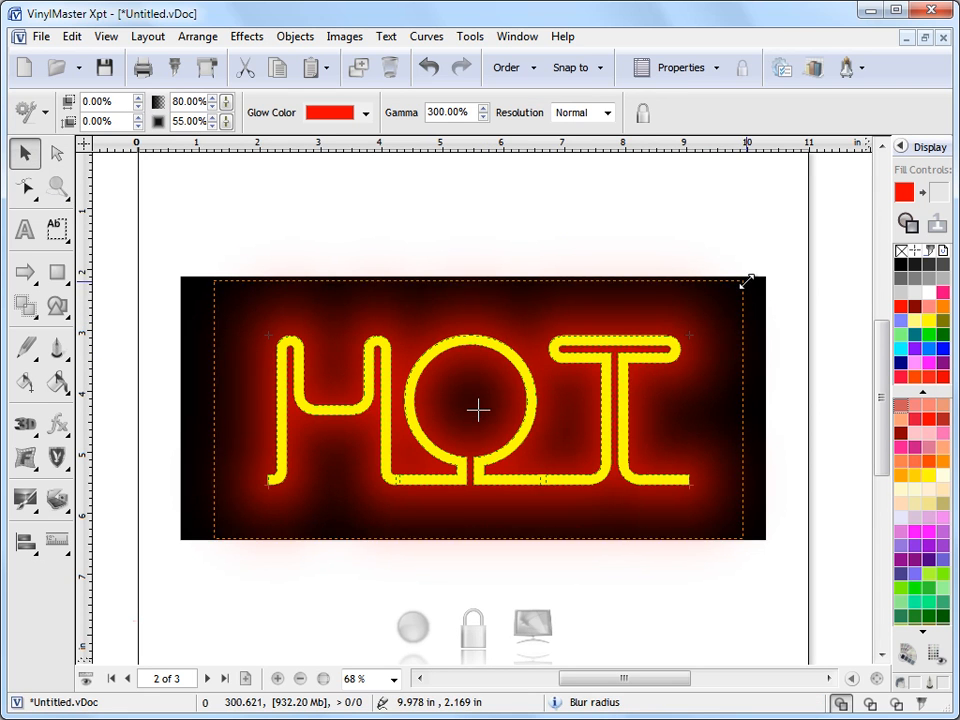
drag(226, 102, 247, 71)
click(227, 122)
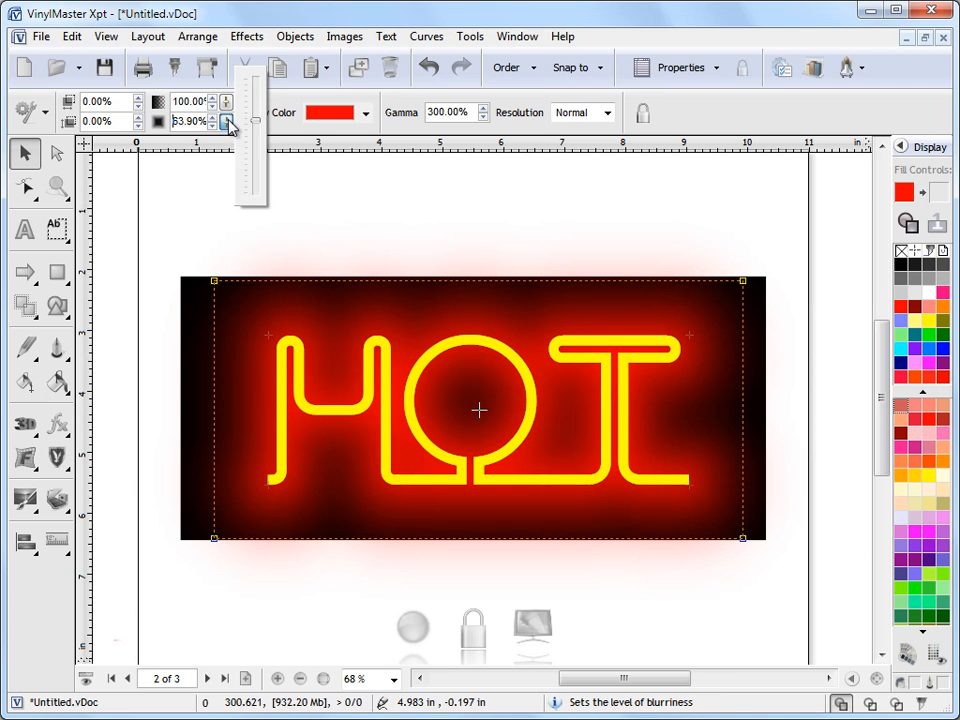
drag(230, 140, 228, 145)
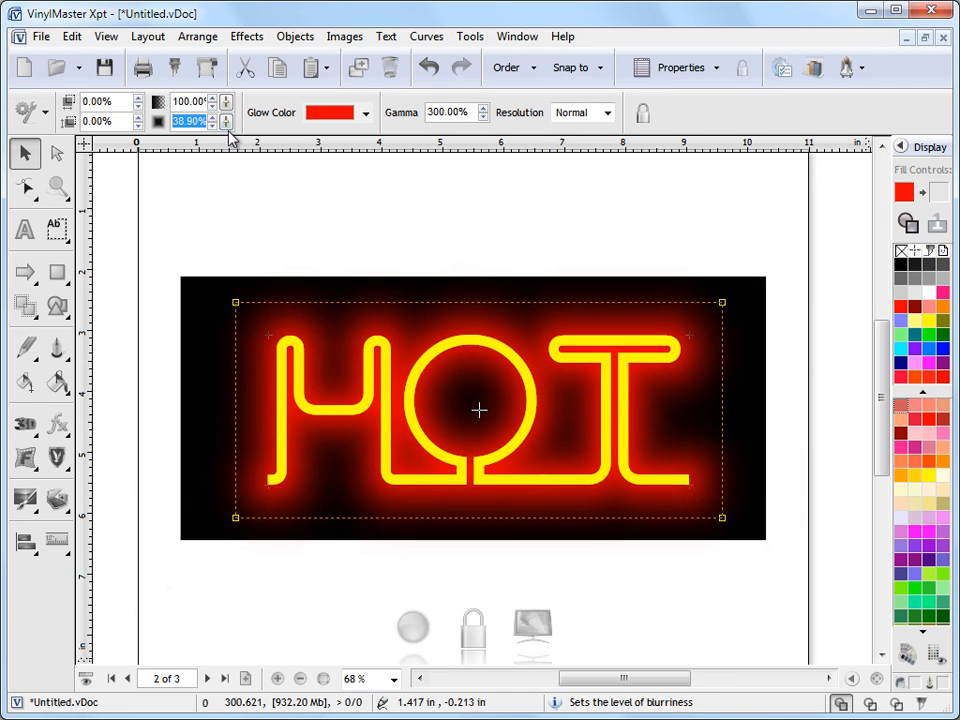
click(751, 367)
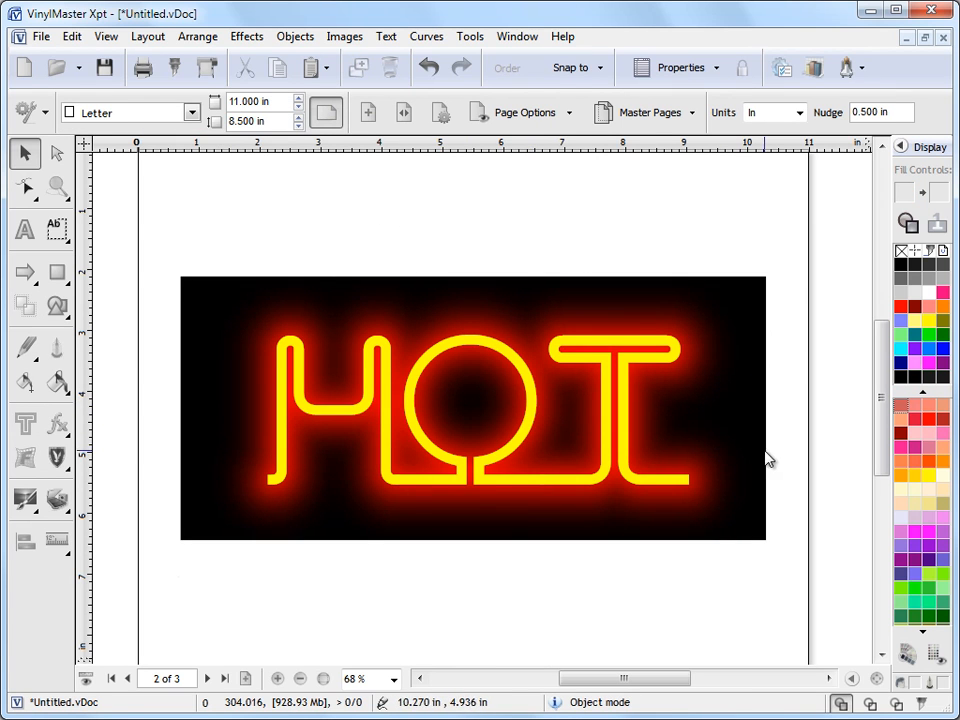
Reopen the HOT glow, try blur levels of 43.9% and 18.9%, and return the blur to 33.9%.
scroll(769, 458, down, 1)
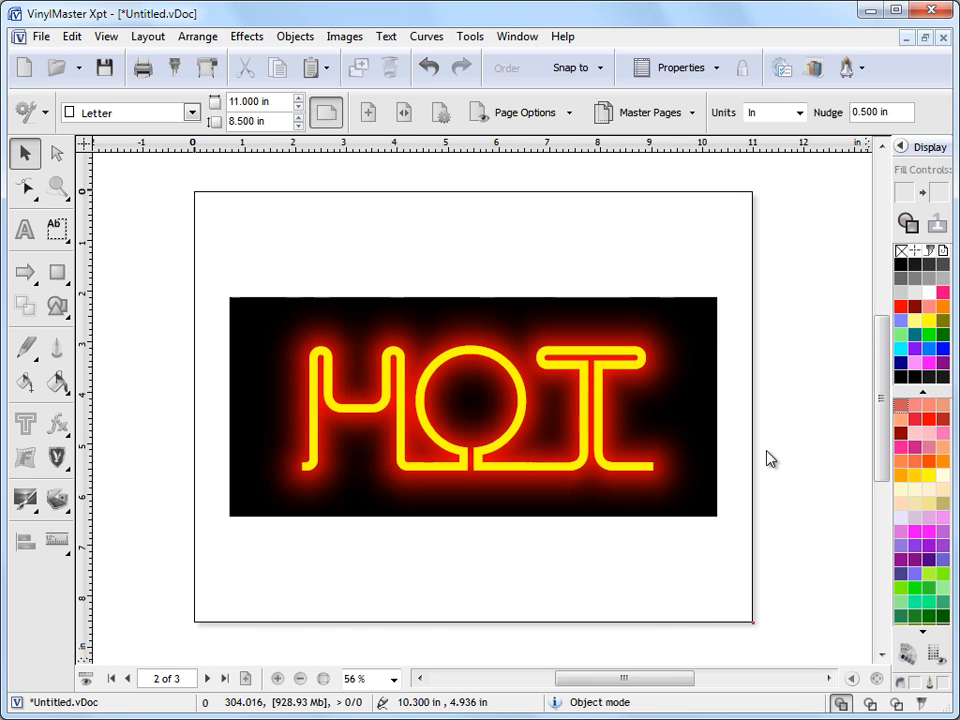
click(491, 349)
click(605, 375)
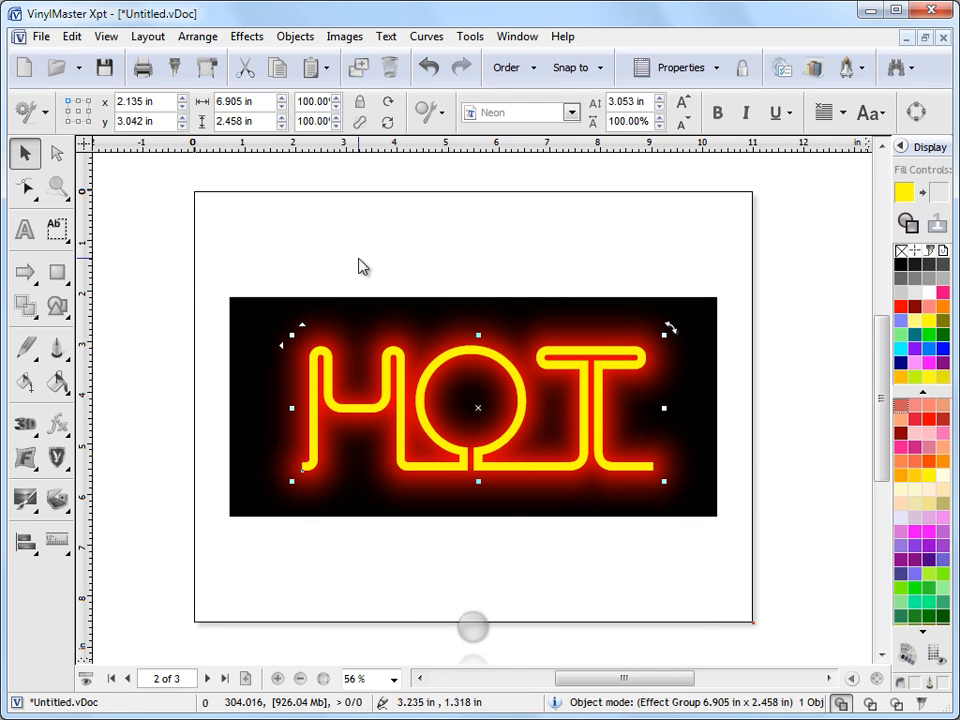
click(388, 324)
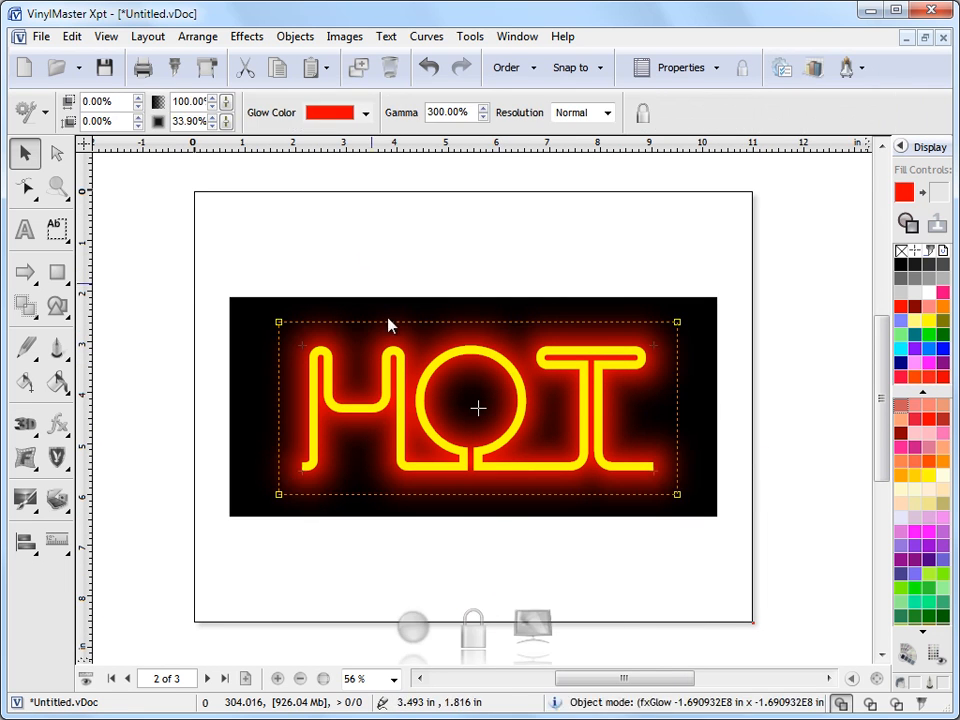
click(211, 117)
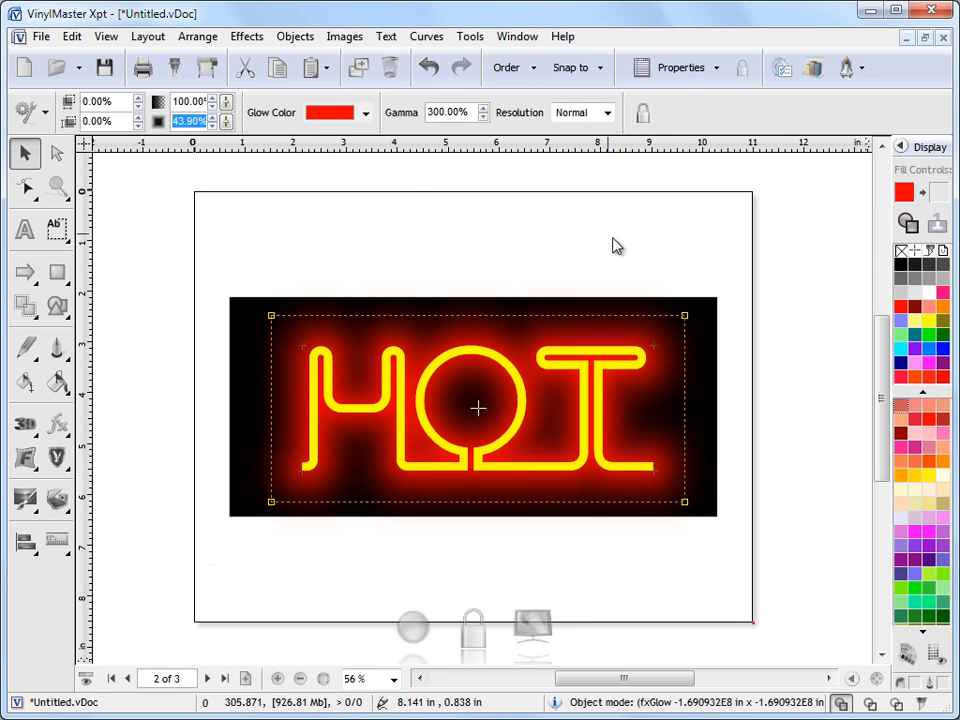
click(212, 126)
click(212, 126)
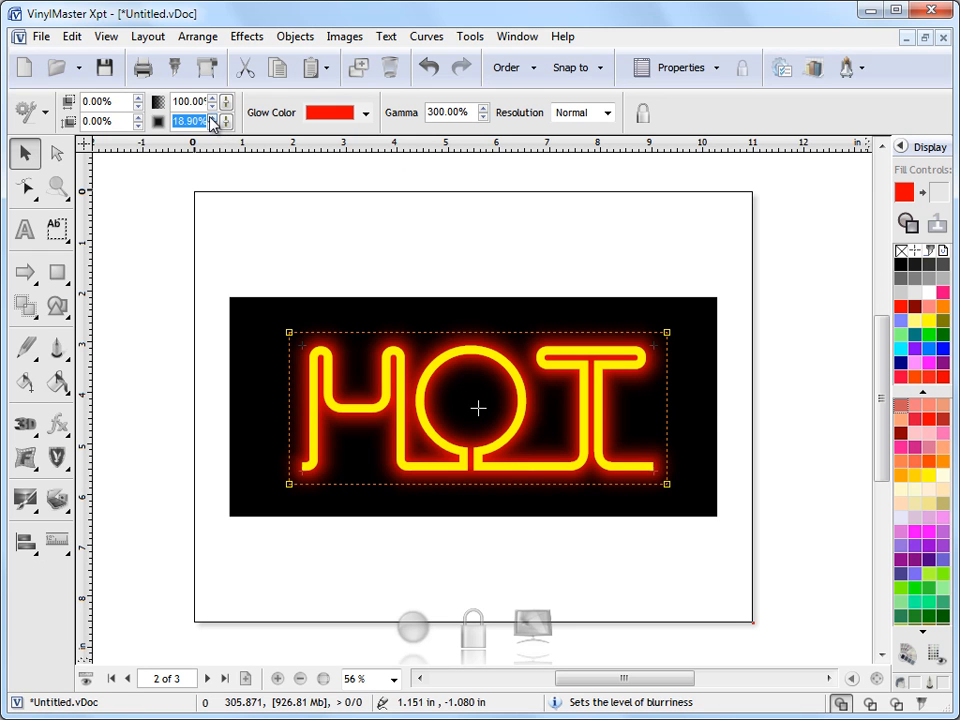
click(211, 117)
click(211, 117)
click(211, 117)
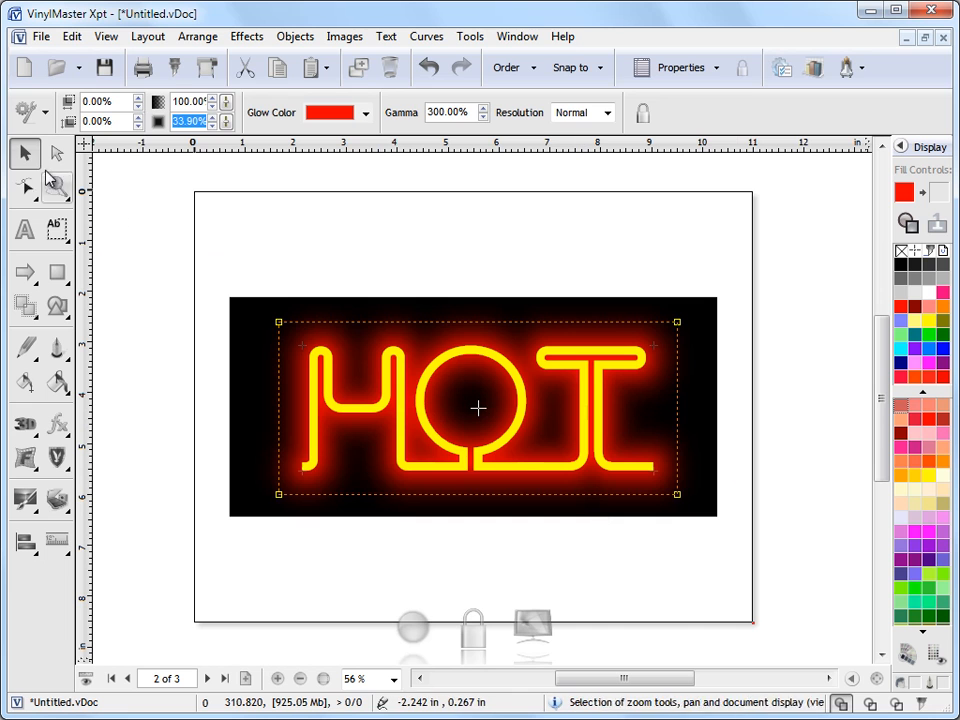
click(208, 231)
On page 3, centre the black rectangle on the page over the COLD text and select the text hidden behind it.
click(207, 678)
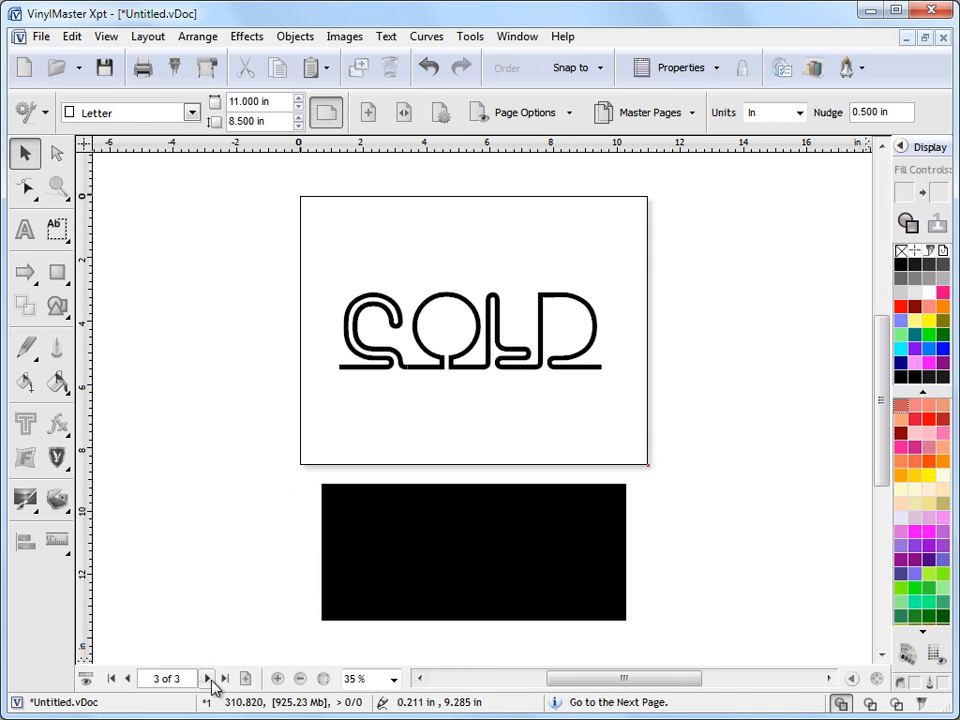
click(443, 527)
key(p)
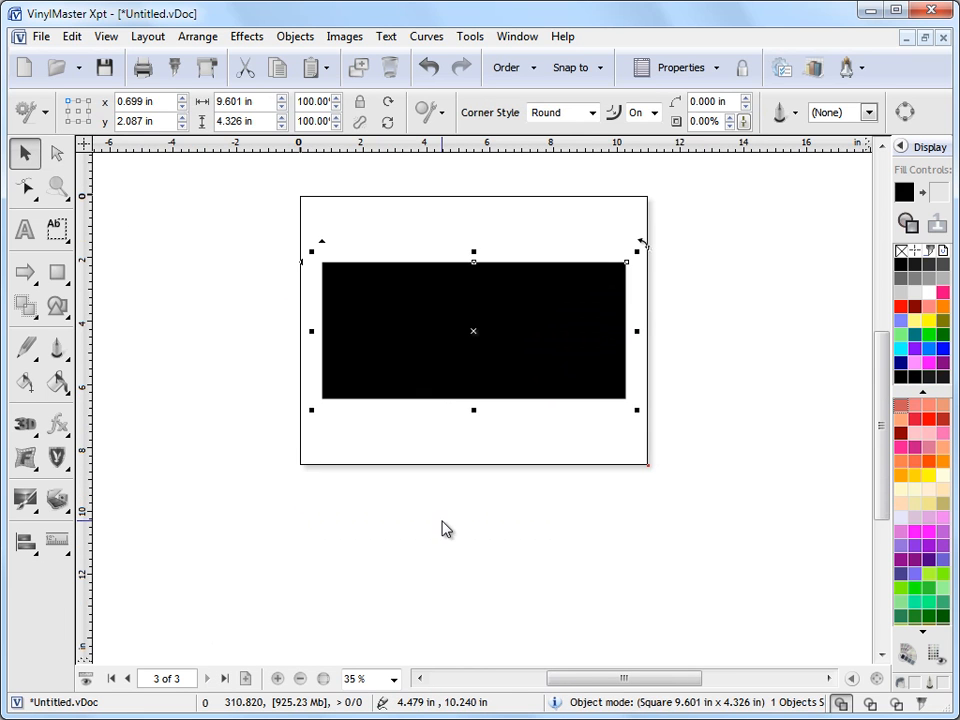
scroll(787, 416, up, 2)
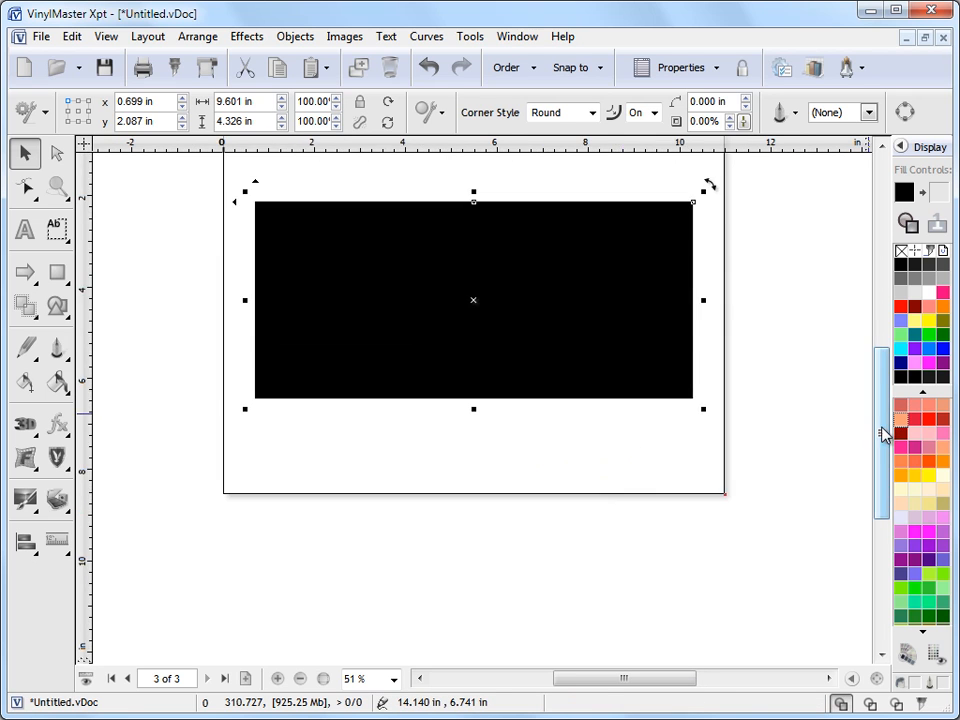
scroll(787, 421, up, 1)
click(479, 352)
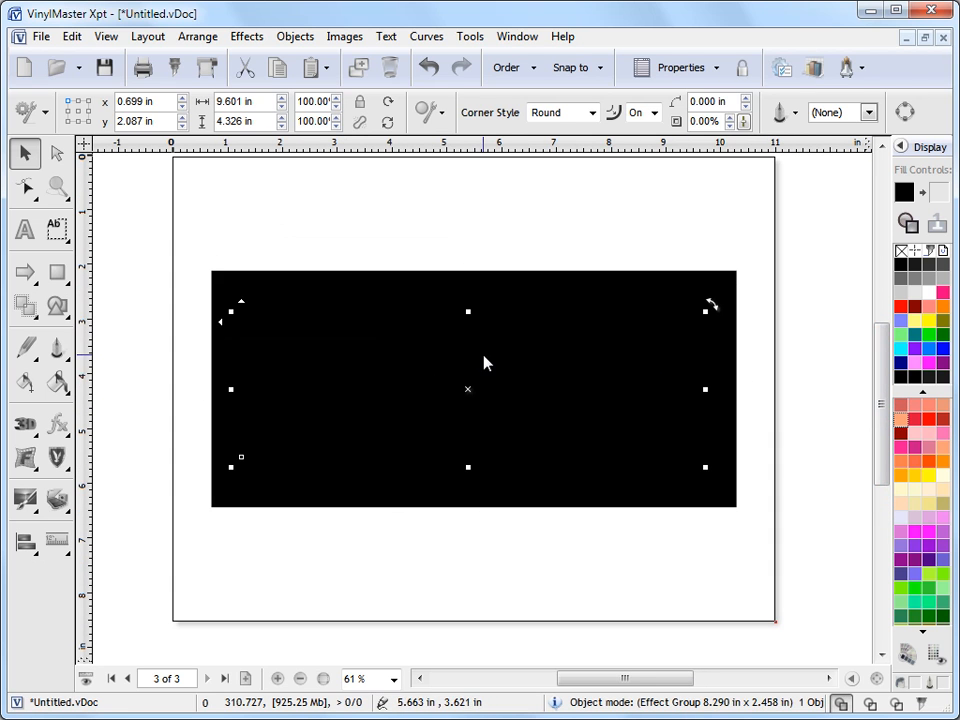
Fill the COLD text with white and apply the Glow effect to it.
click(929, 294)
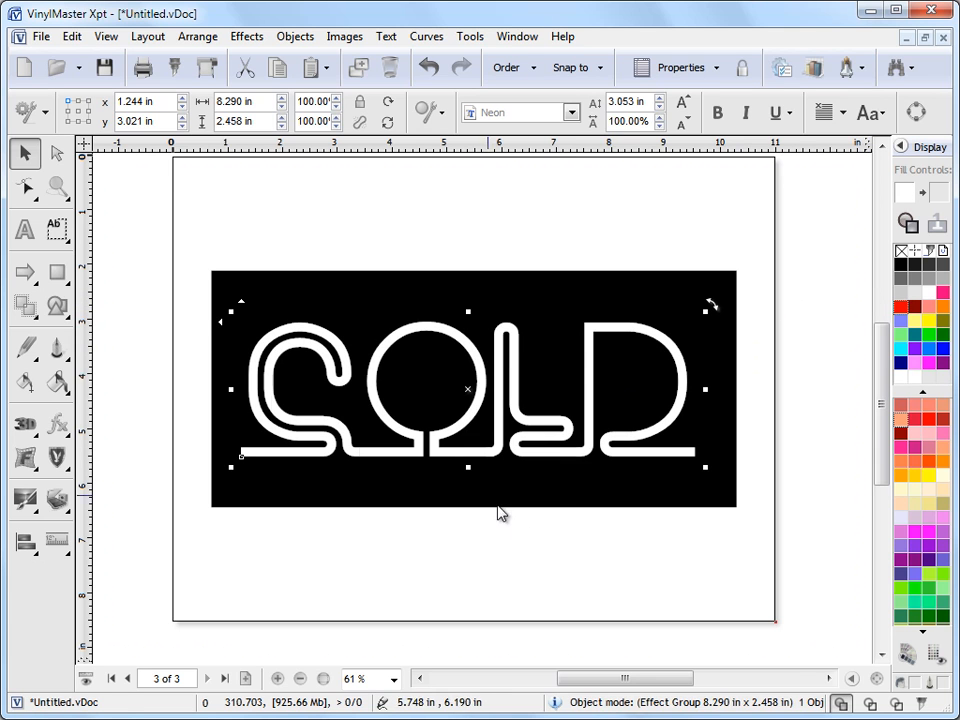
click(62, 433)
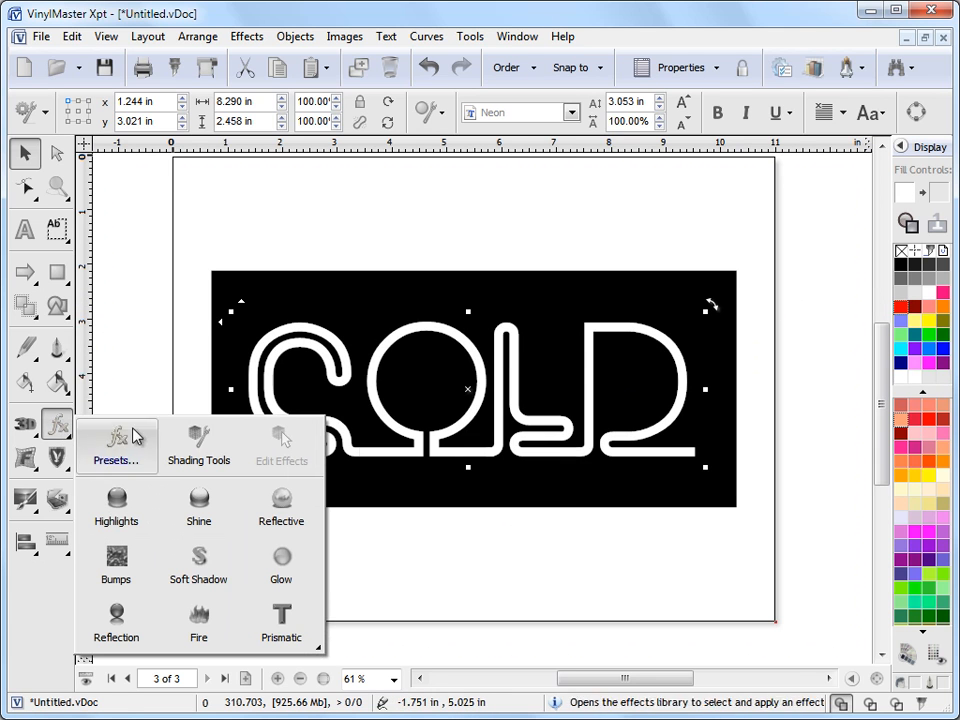
click(281, 565)
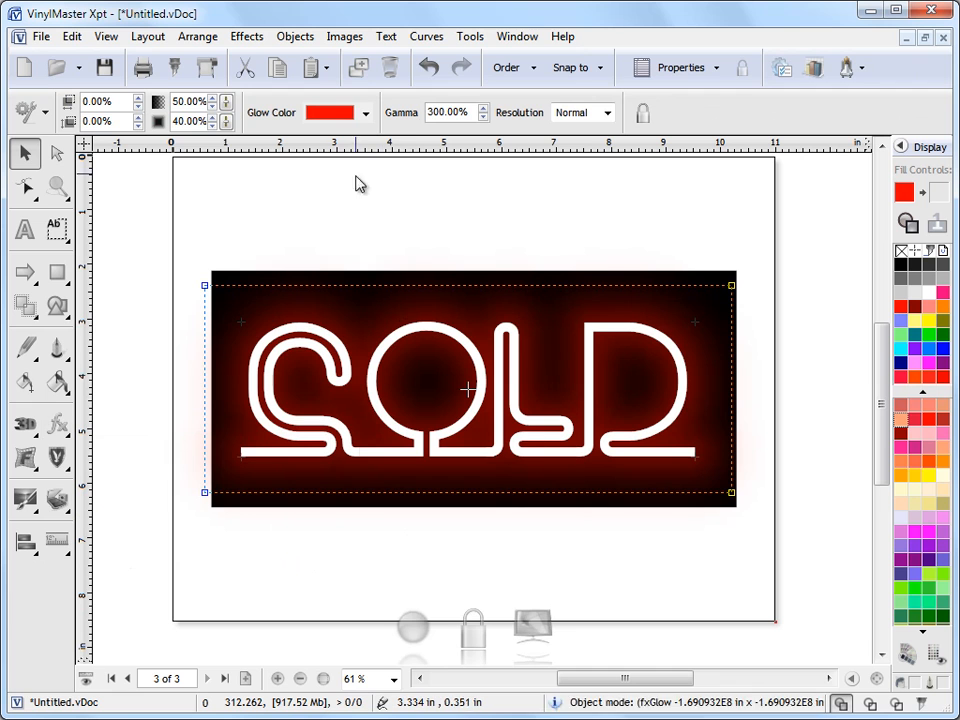
Make the COLD glow blue with a blur of about 29.67% and an intensity of 95%, and deselect it.
click(366, 113)
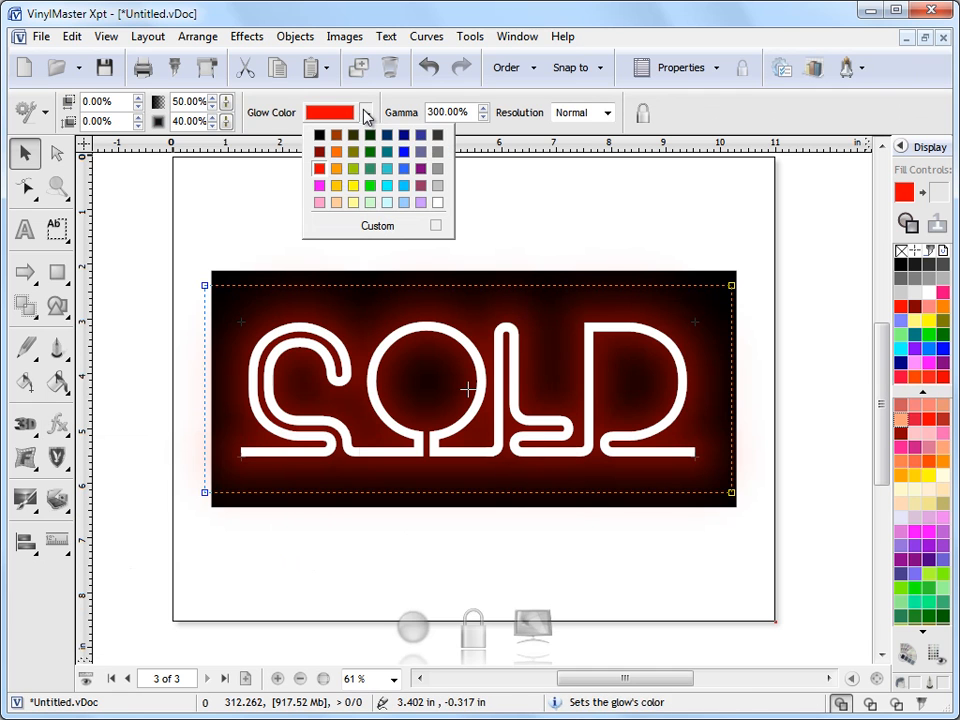
click(404, 152)
drag(734, 285, 720, 293)
drag(224, 112, 257, 60)
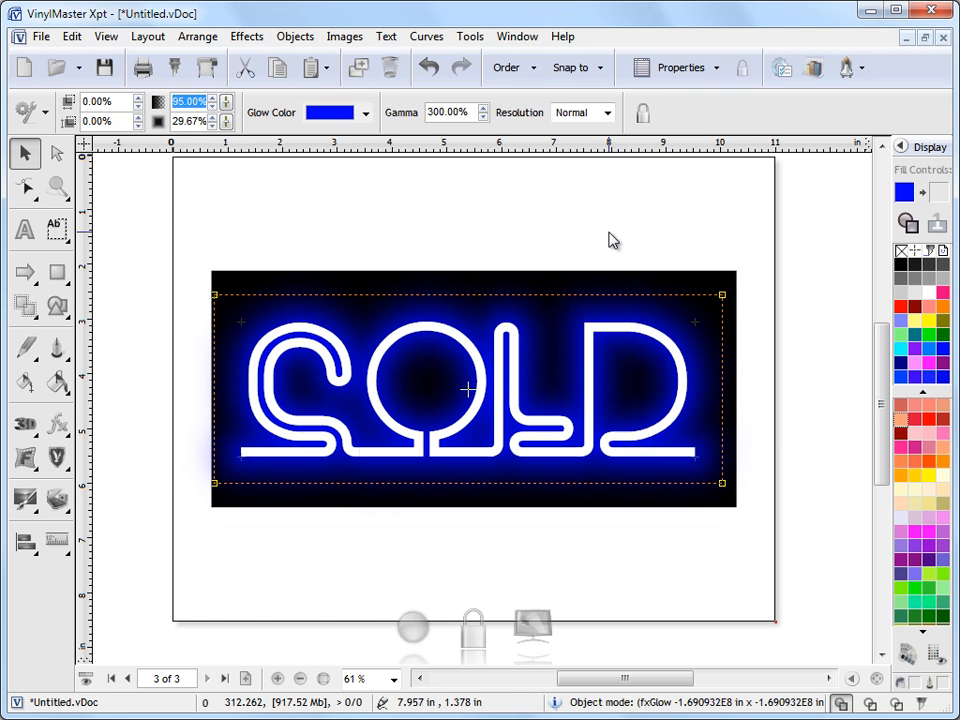
click(566, 287)
scroll(561, 345, down, 2)
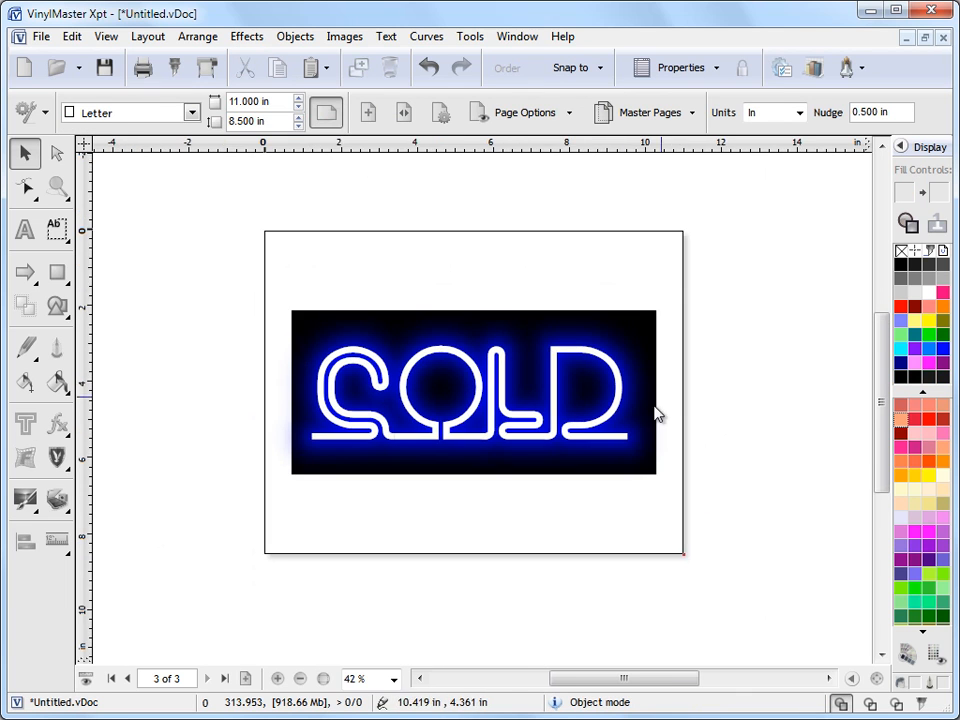
Compare the HOT and COLD neon designs on pages 2 and 3, and return to the Glow Effect text on page 1.
click(127, 678)
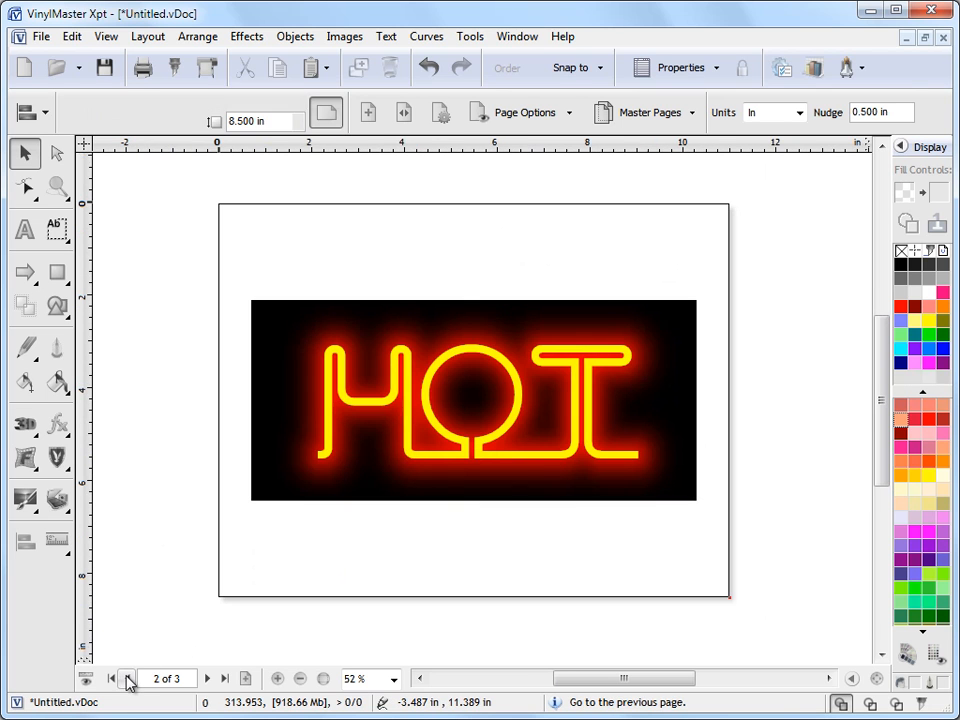
click(208, 679)
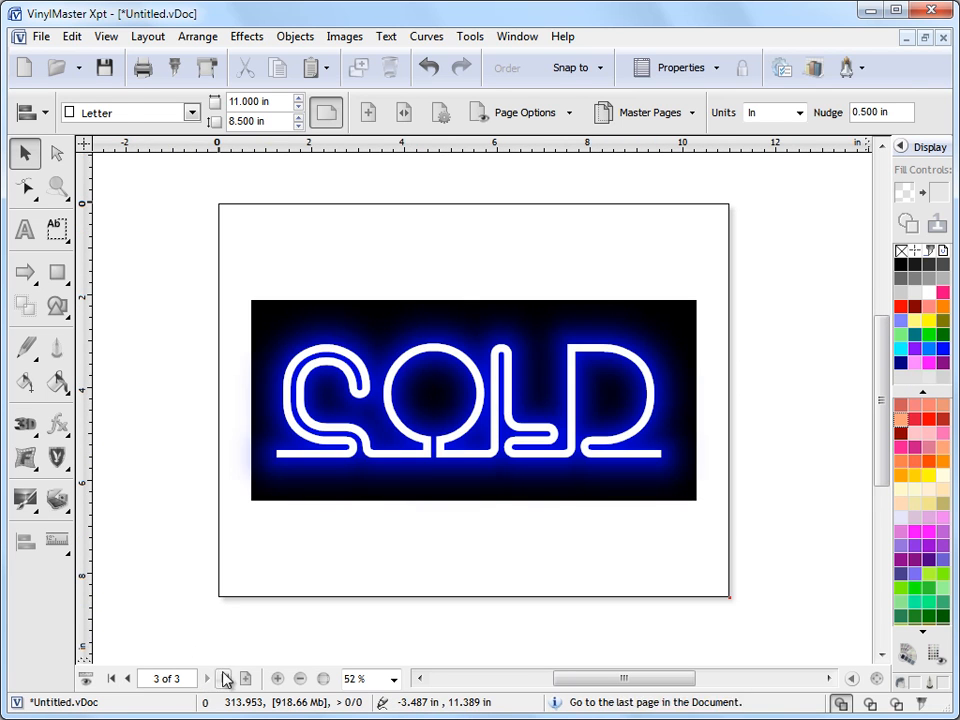
click(127, 678)
click(208, 679)
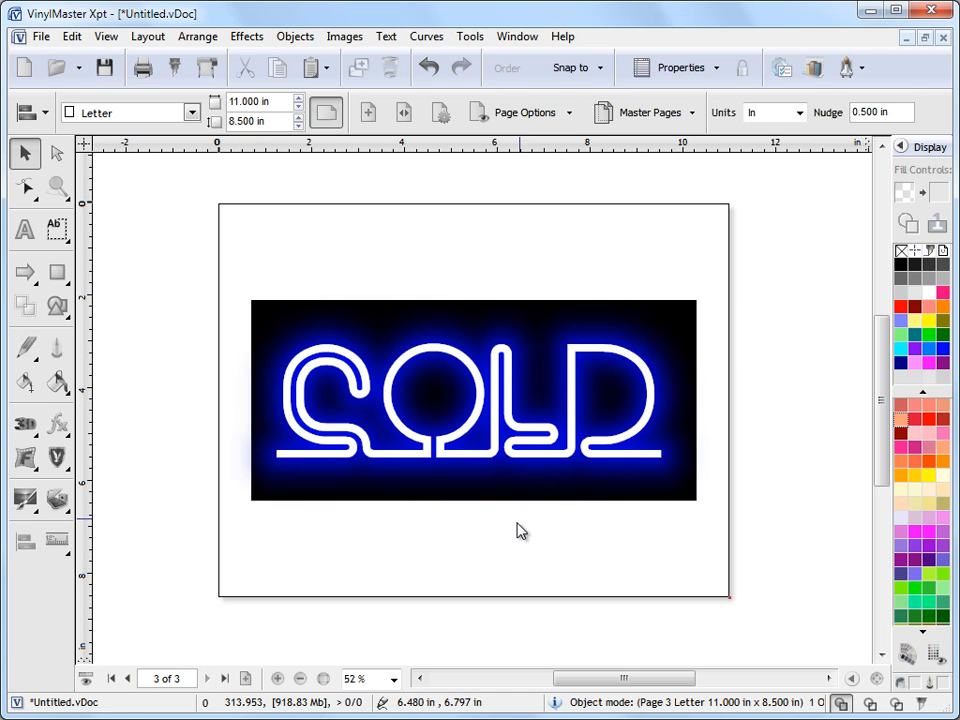
click(128, 679)
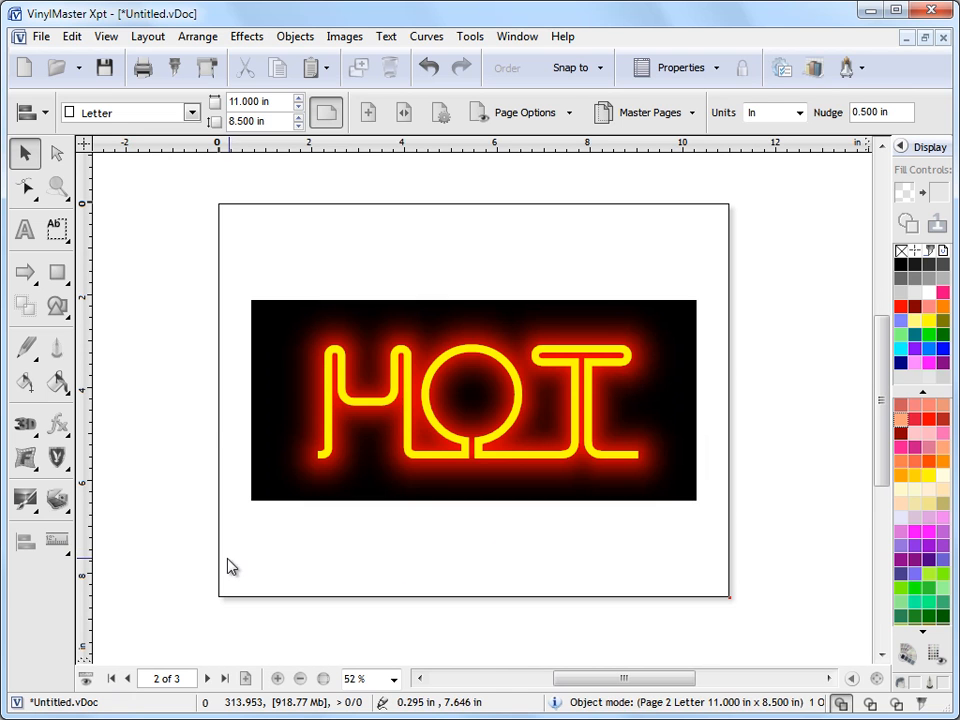
click(127, 678)
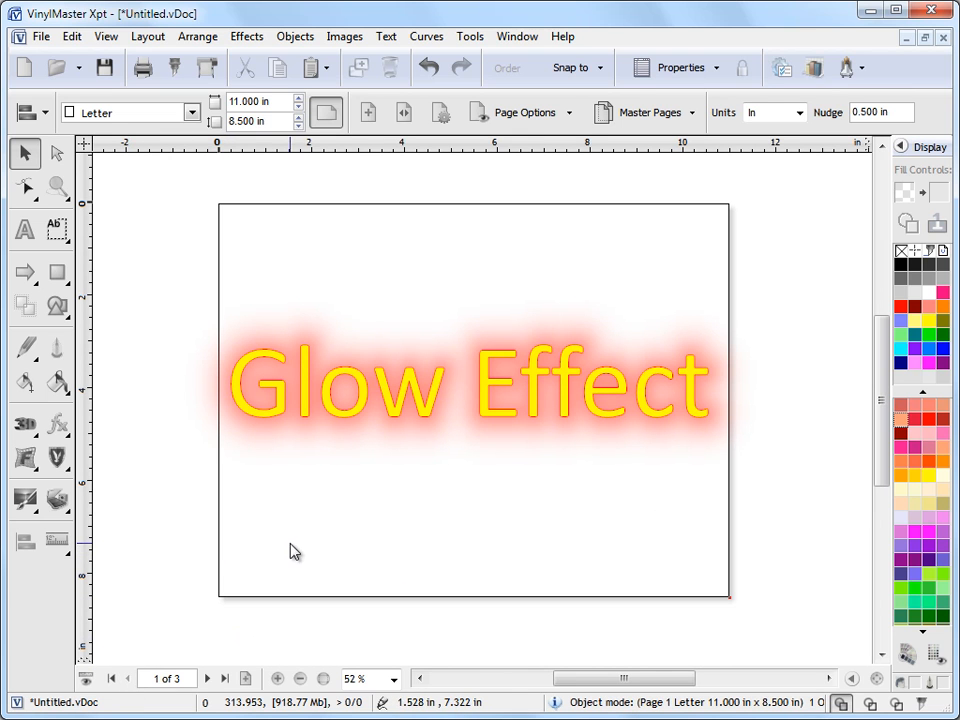